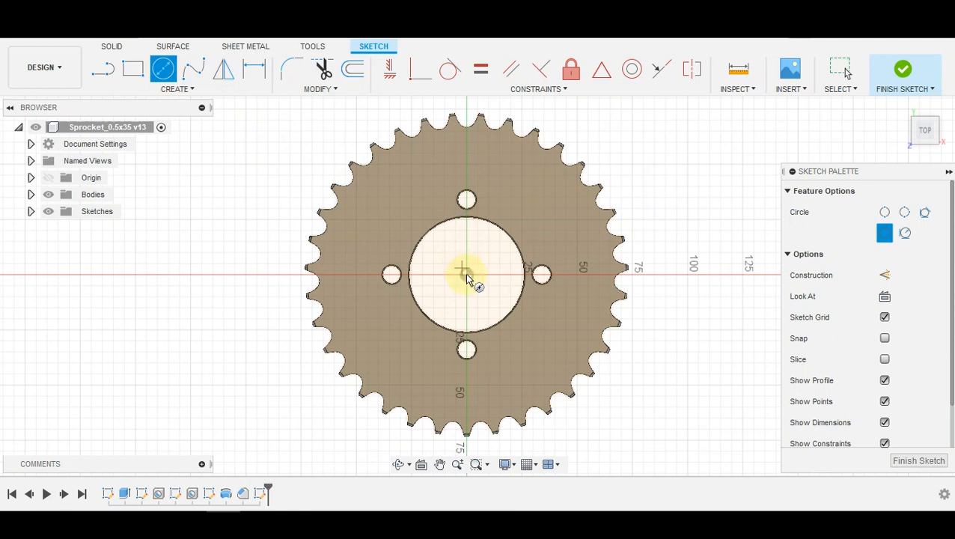
Draw two concentric circles about the sprocket centre, one through the four bolt-hole centres and one 120 mm in diameter
click(468, 201)
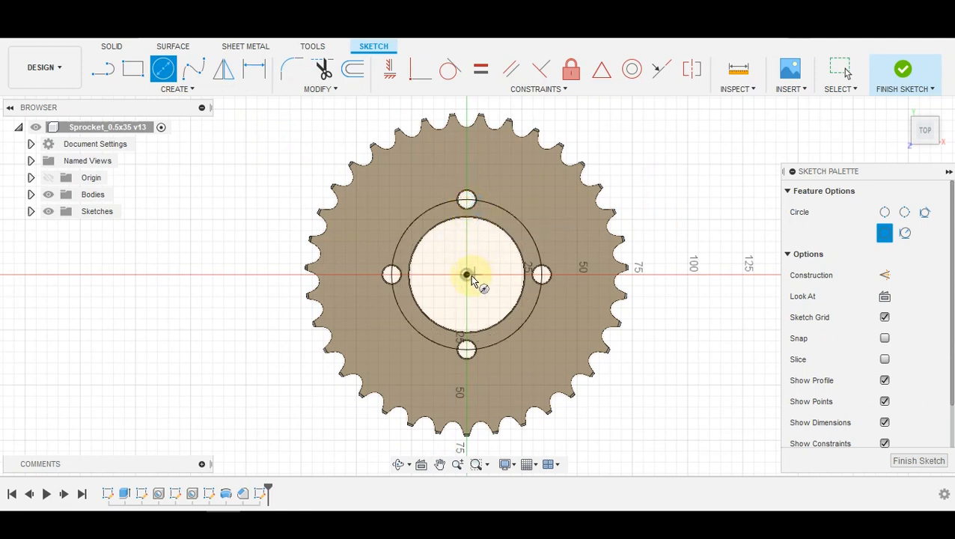
click(466, 275)
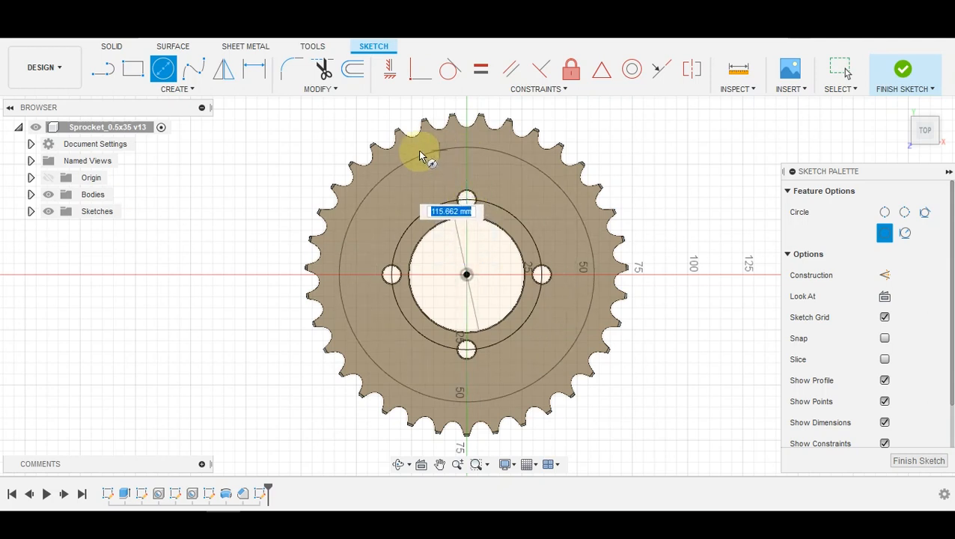
text(120)
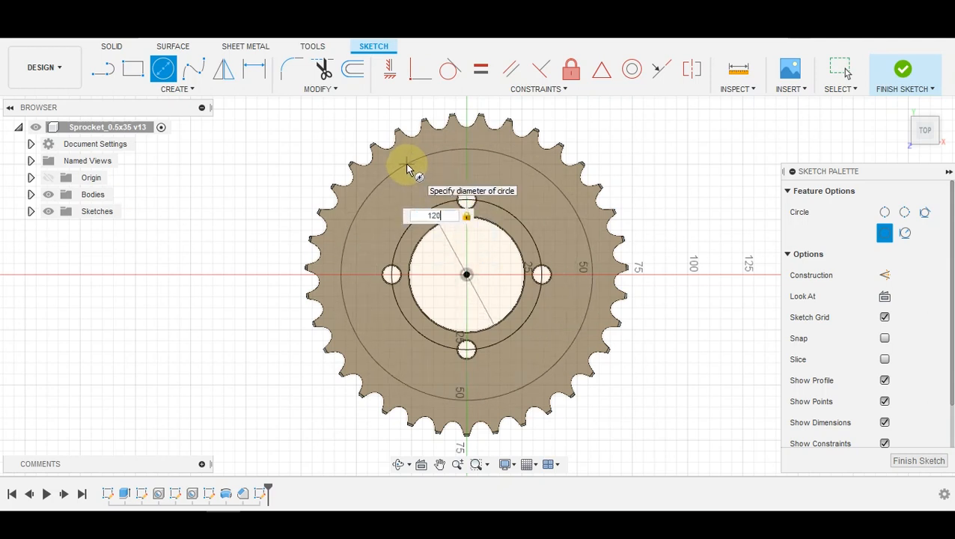
key(Return)
key(Escape)
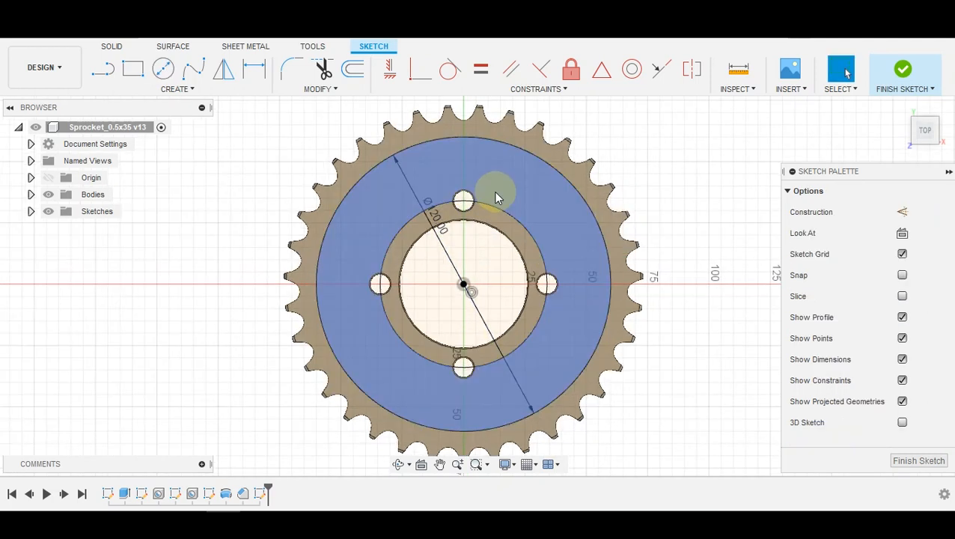
Draw a vertical and a horizontal line from the 120 mm circle to the centres of the upper and right bolt holes
scroll(495, 190, up, 2)
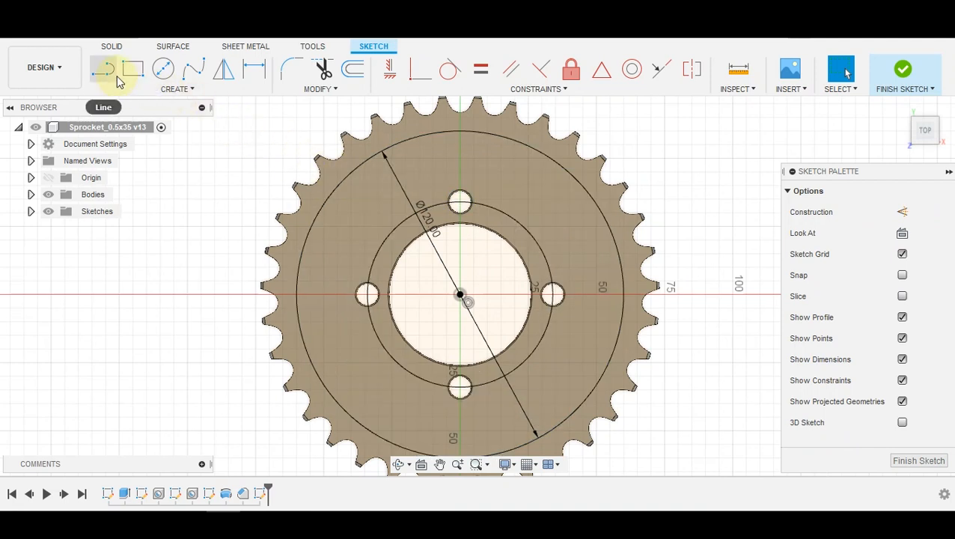
click(103, 73)
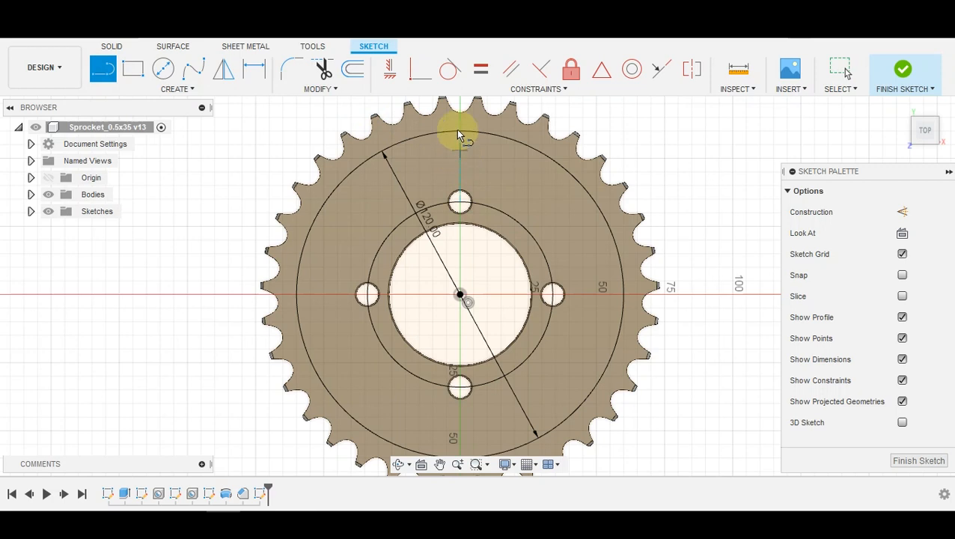
click(461, 182)
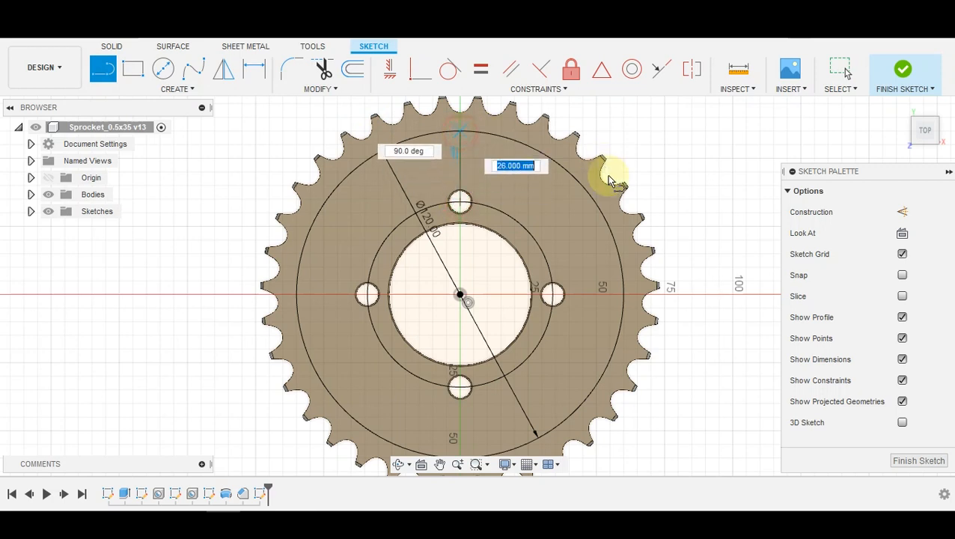
key(Return)
click(552, 296)
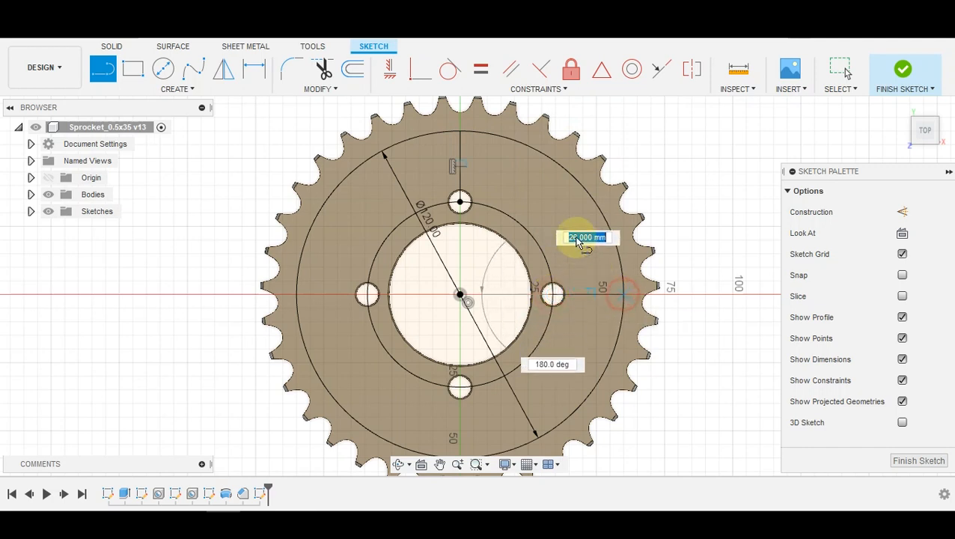
key(Return)
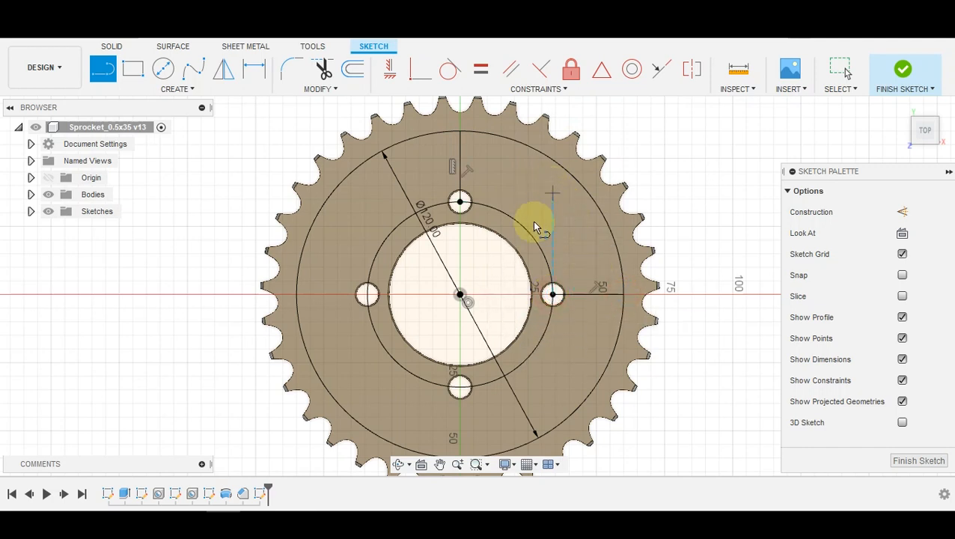
Draw a diagonal line from the sprocket centre to the 120 mm circle and dimension it at 45° to the horizontal line
click(461, 295)
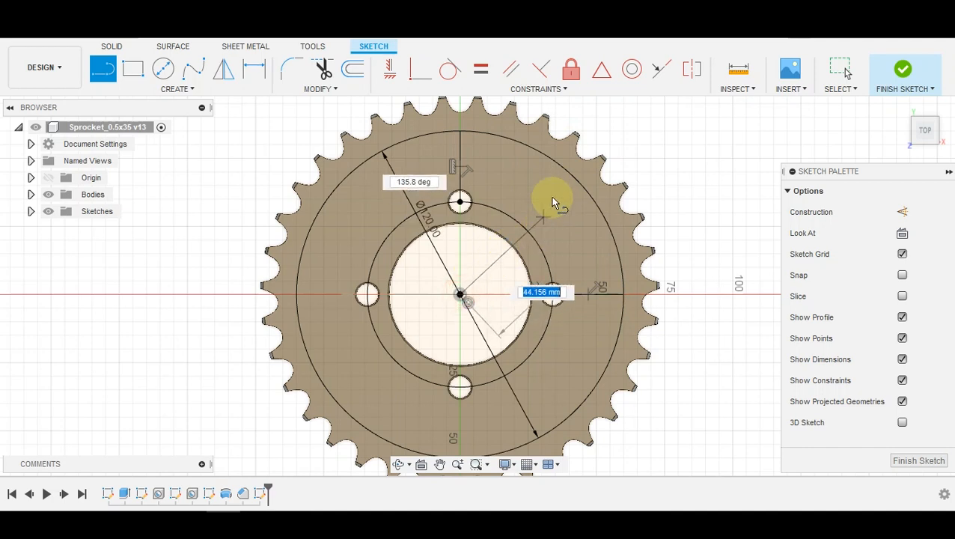
key(Return)
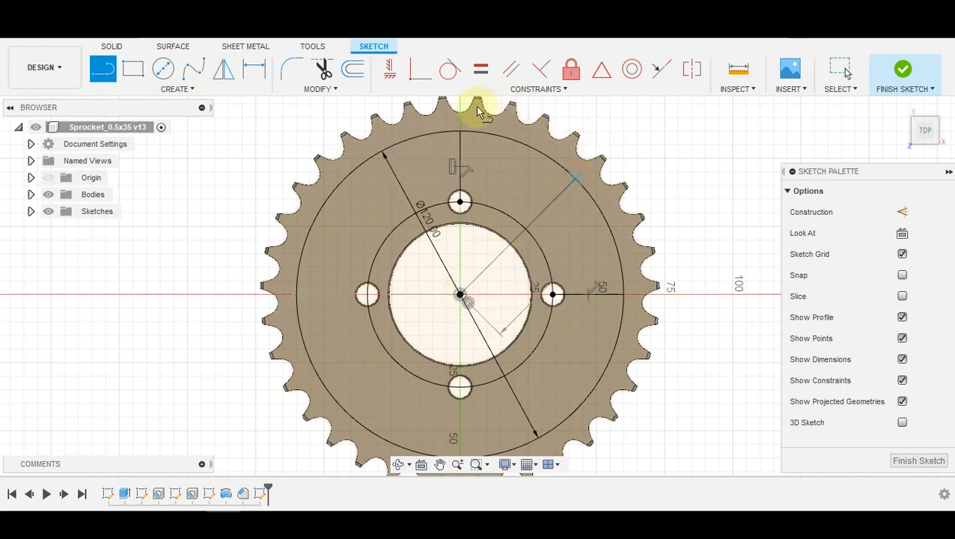
click(253, 71)
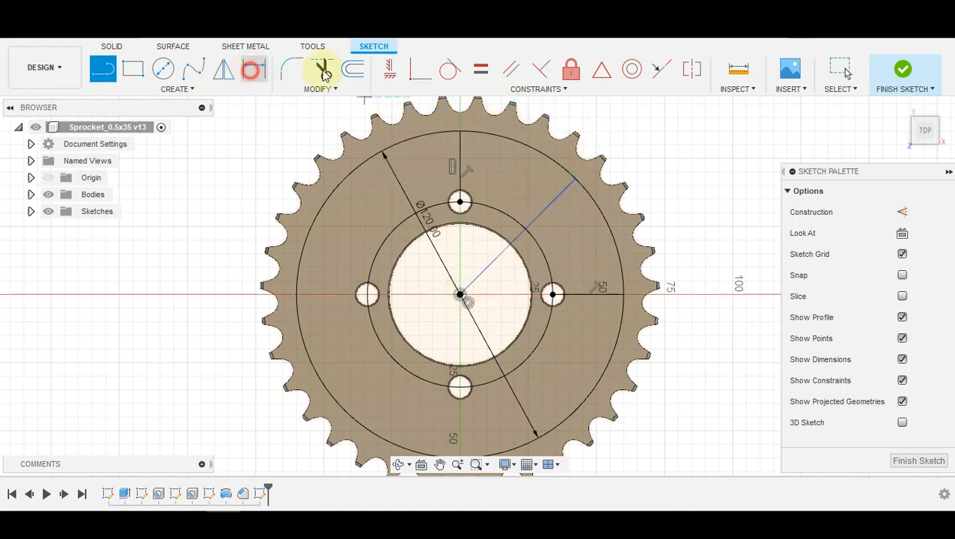
click(554, 204)
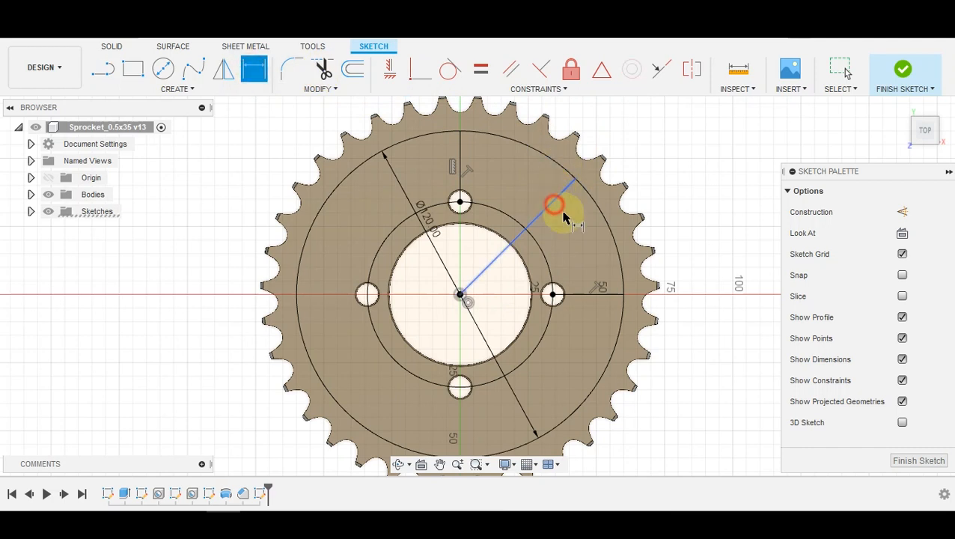
click(592, 294)
click(693, 203)
key(Return)
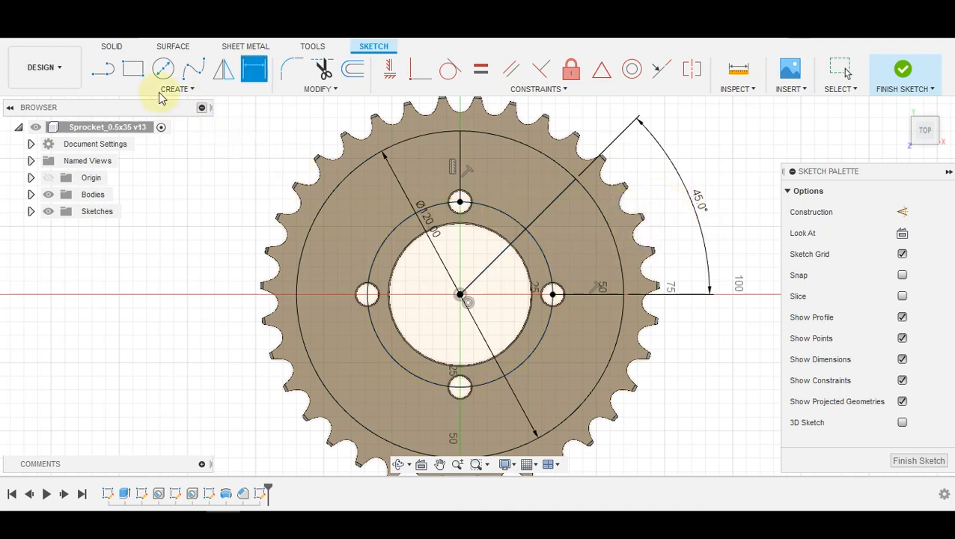
Connect the upper and right bolt-hole centres with lines meeting at the diagonal's outer end, and delete the diagonal line
click(104, 69)
click(459, 202)
click(576, 180)
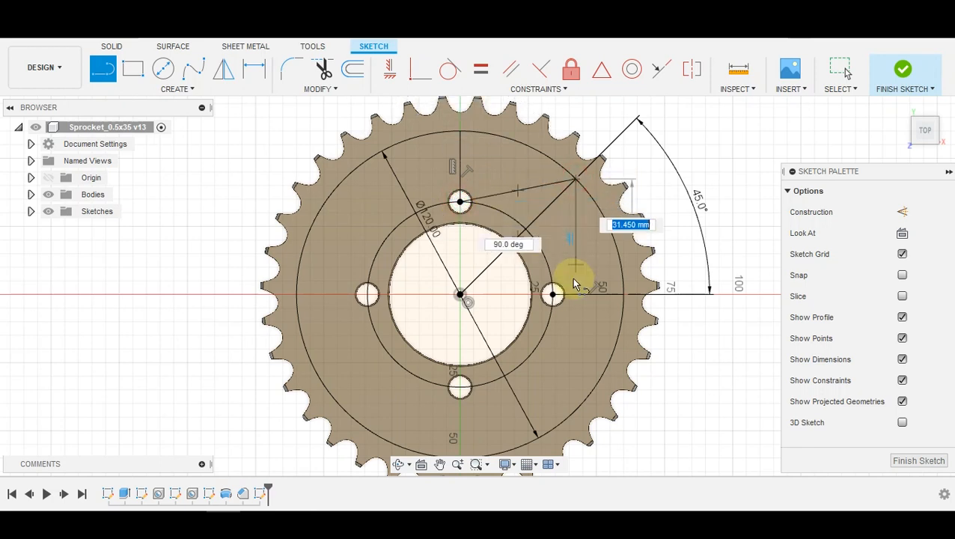
click(553, 295)
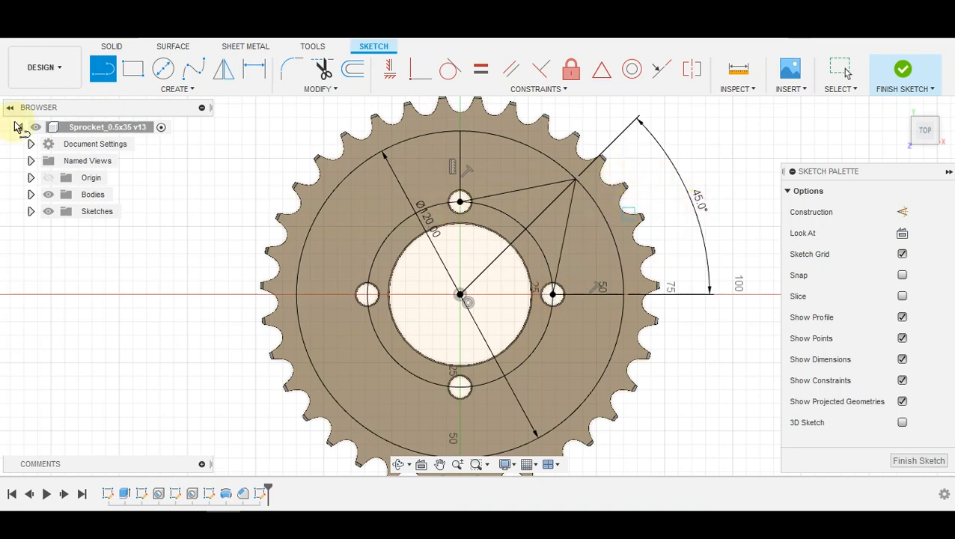
key(Escape)
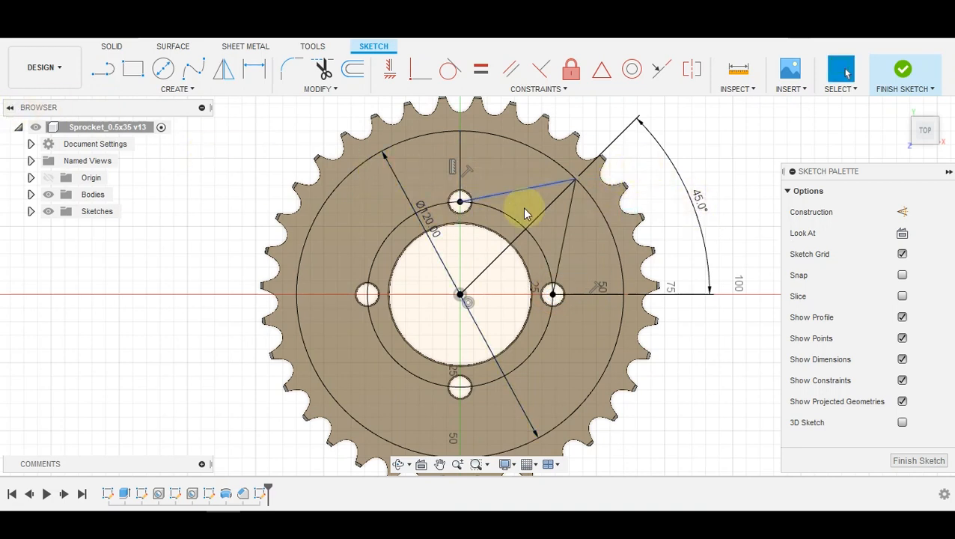
click(529, 222)
key(Delete)
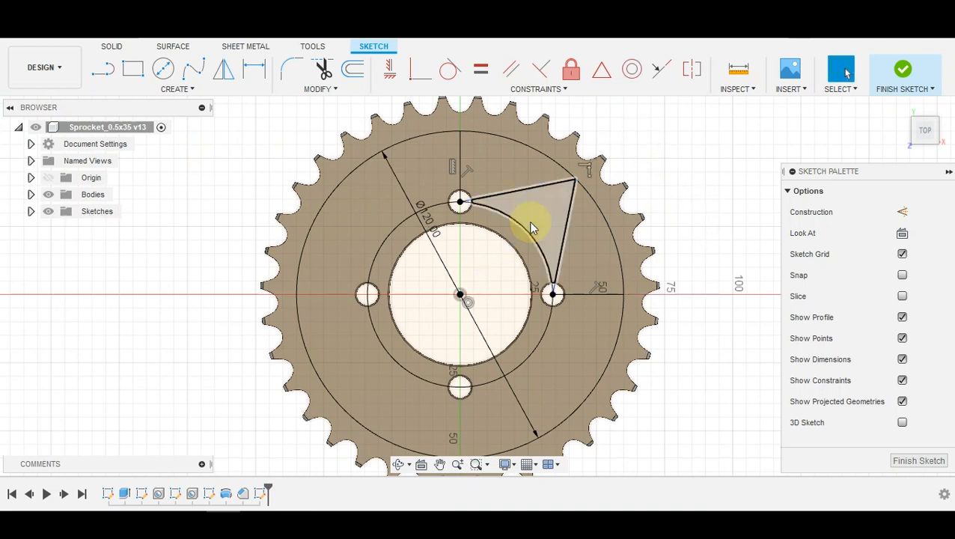
Offset the two lines joining the bolt holes to the outer corner by 6 mm, flipped to the outward side
scroll(648, 190, up, 3)
middle_drag(669, 172, 638, 198)
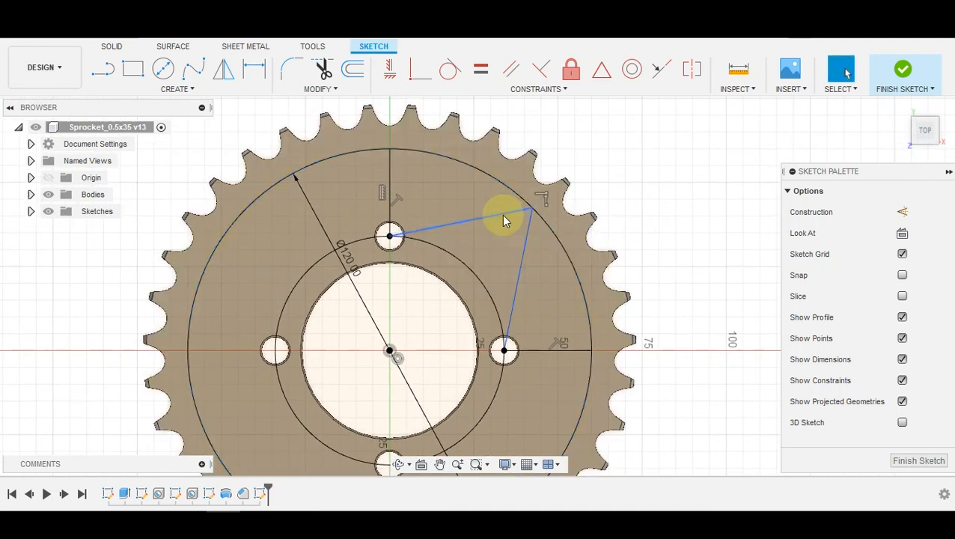
click(524, 247)
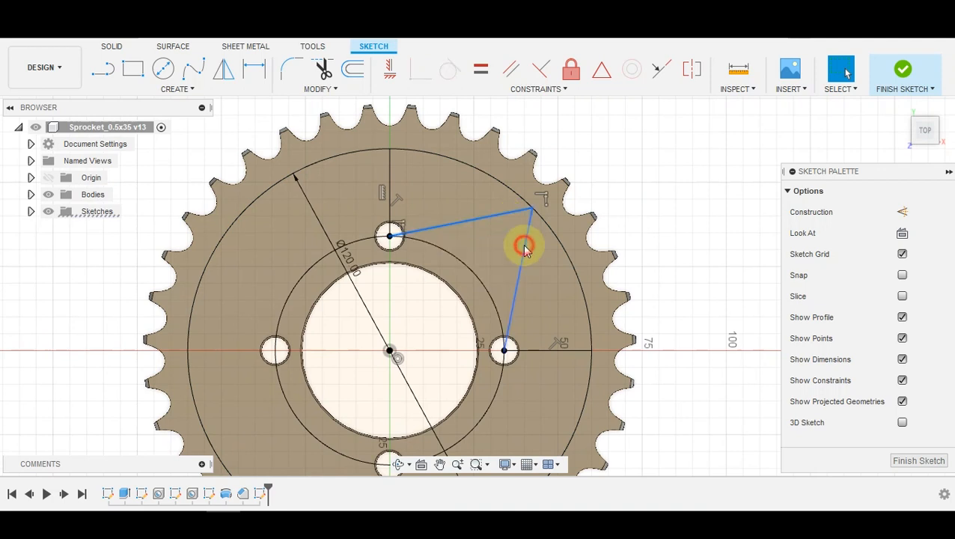
click(356, 72)
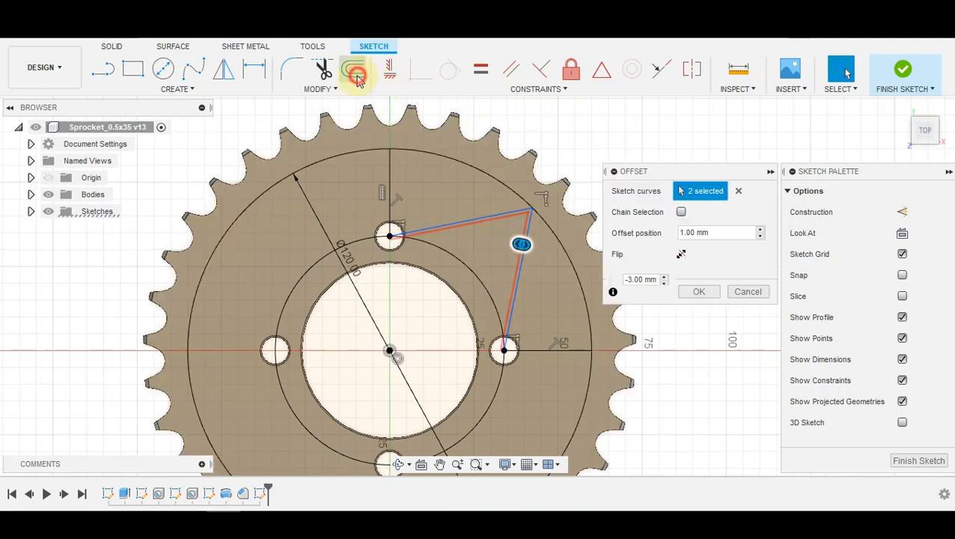
click(760, 233)
click(760, 234)
click(760, 234)
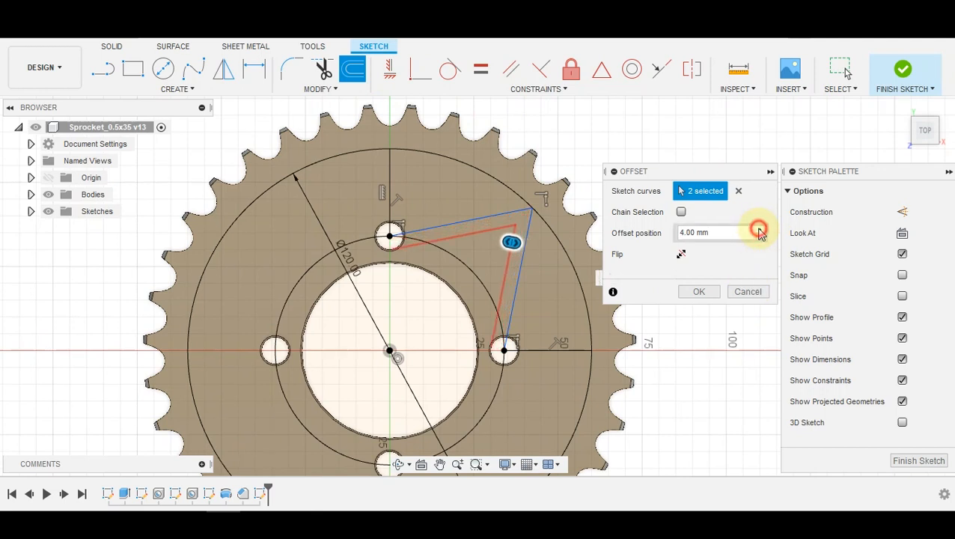
click(760, 234)
click(760, 234)
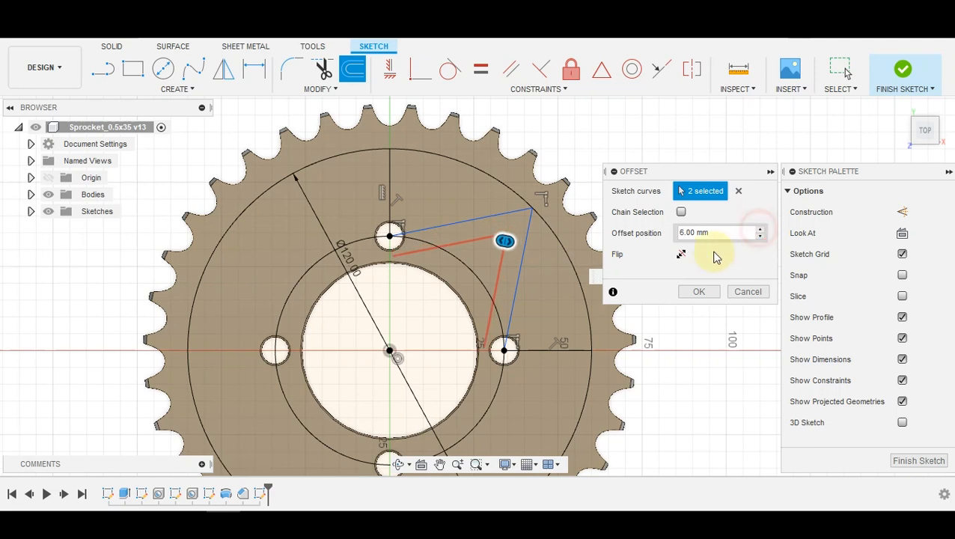
click(680, 255)
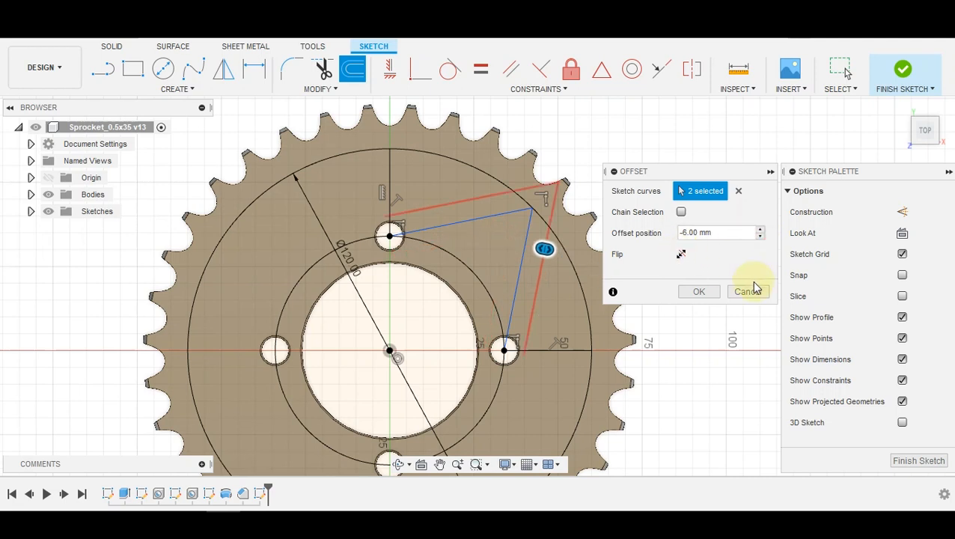
click(698, 292)
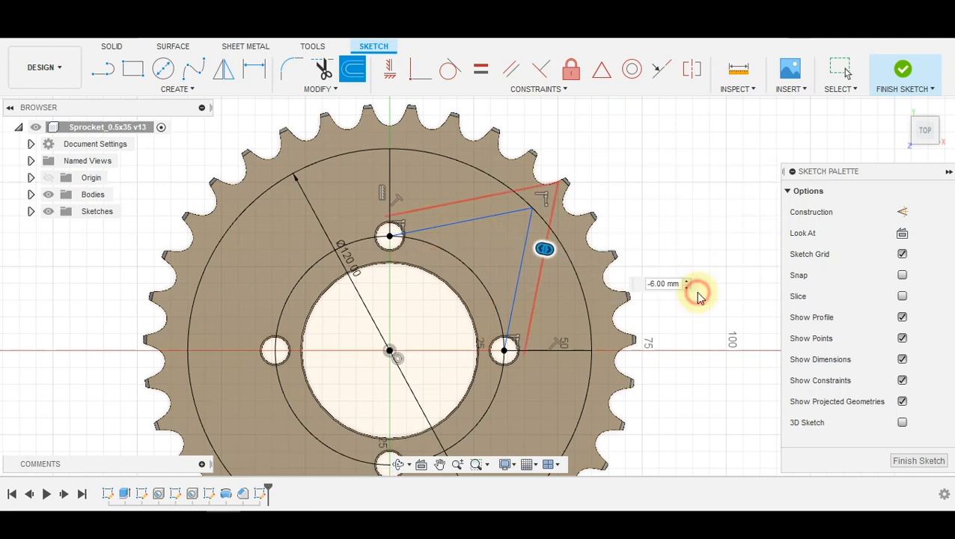
Offset the horizontal line at the right bolt hole by 3 mm, flipped to its upper side
click(578, 355)
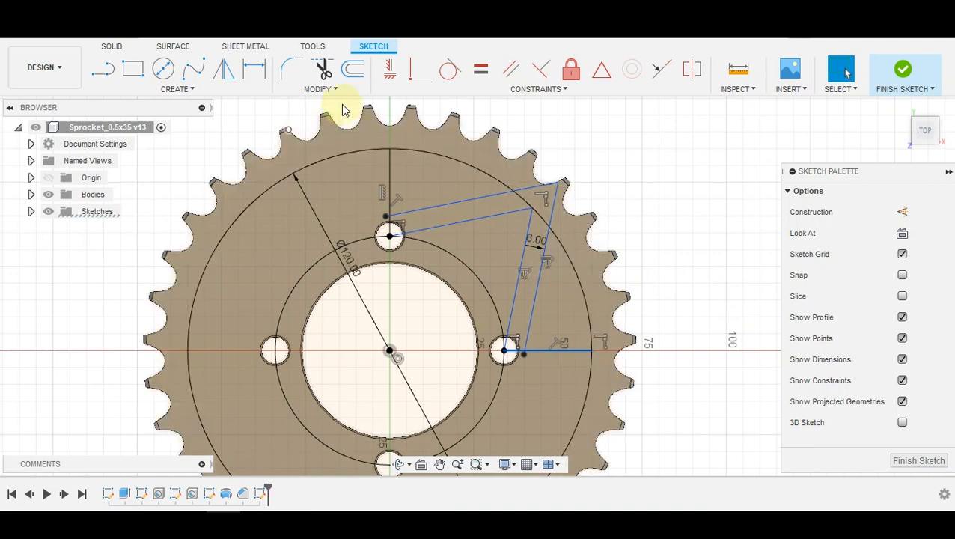
click(355, 75)
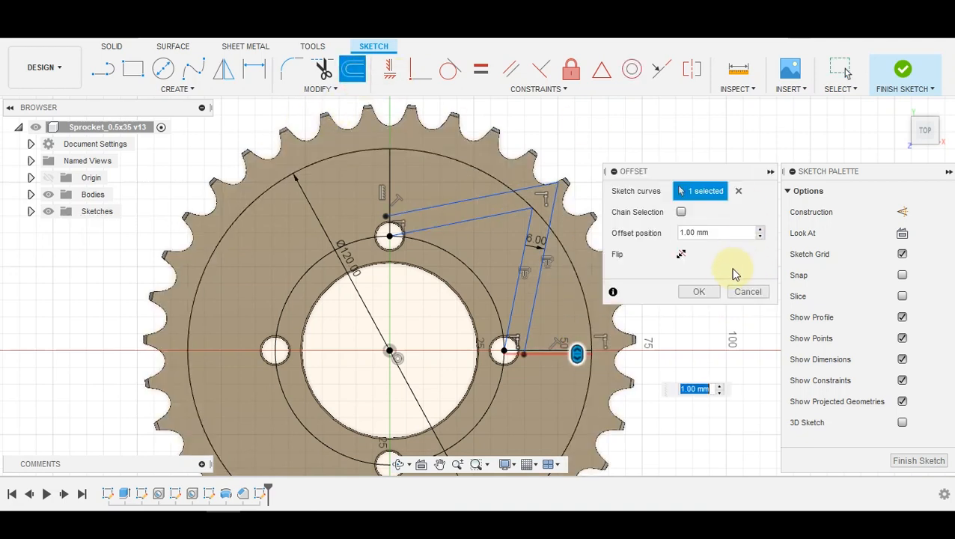
click(741, 232)
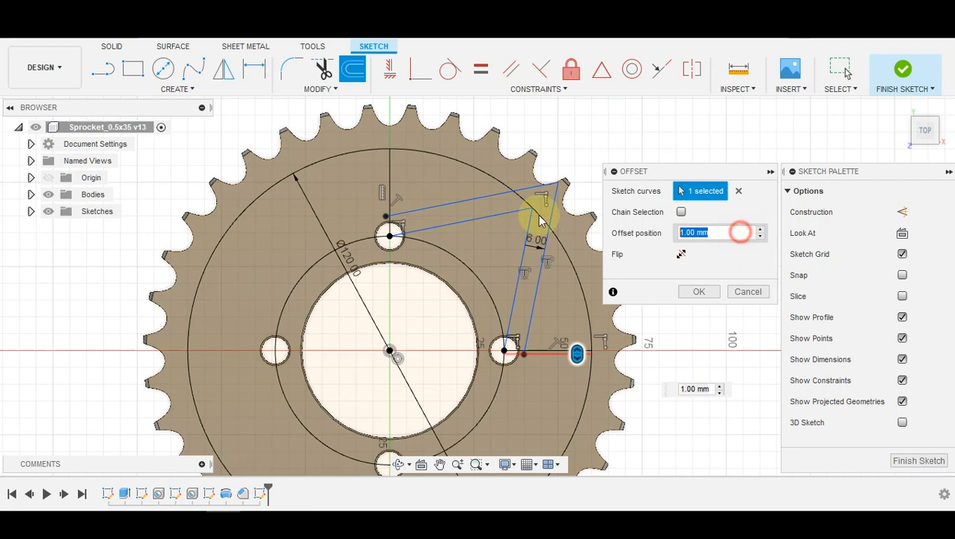
text(3)
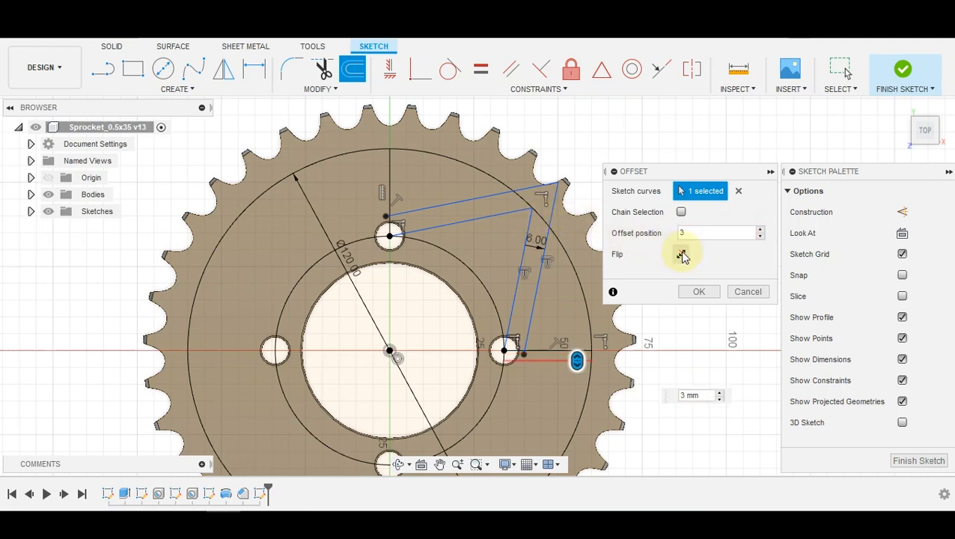
click(681, 254)
click(702, 292)
Offset the vertical line above the upper bolt hole by 3 mm towards the right
click(437, 187)
click(389, 178)
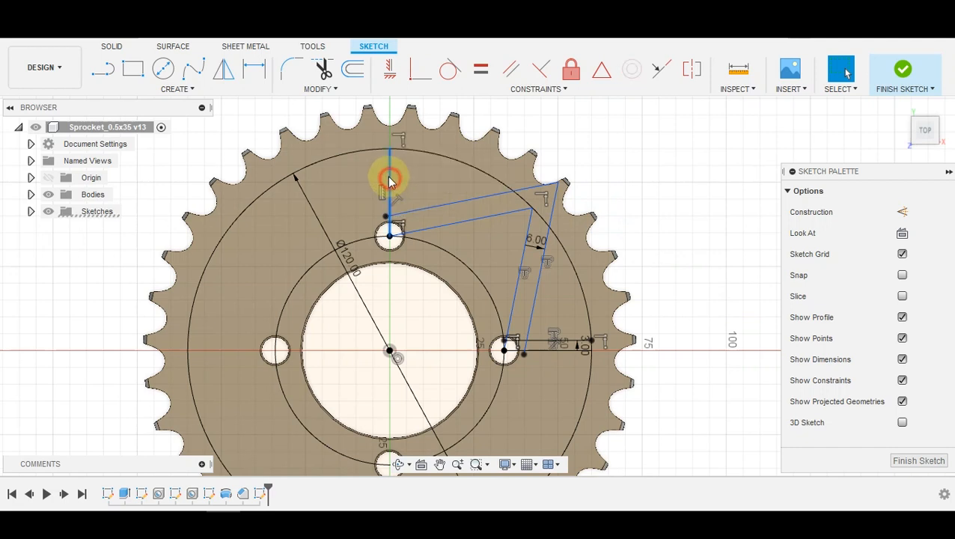
click(352, 72)
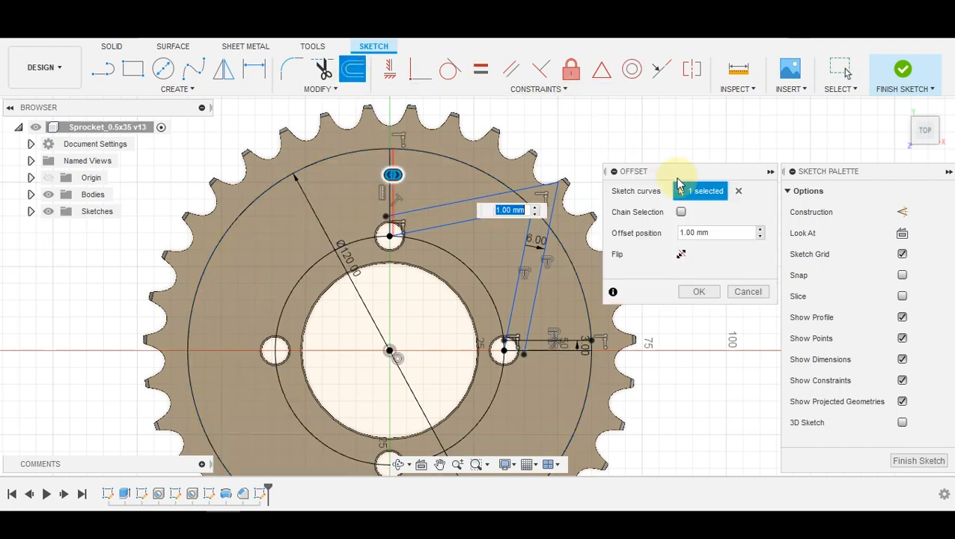
drag(663, 234, 640, 234)
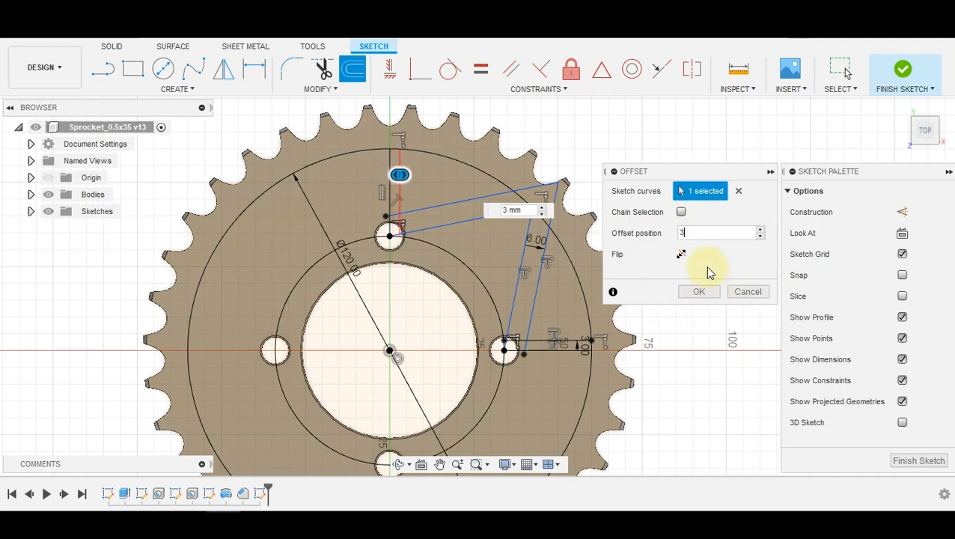
click(708, 295)
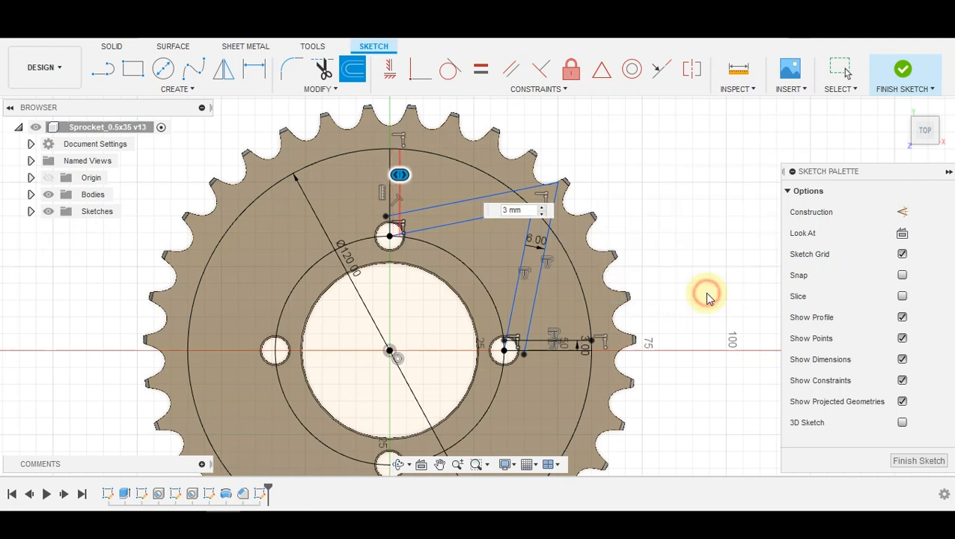
Trim the 120 mm circle and the upper slanted offset line between the two vertical lines above the upper bolt hole
scroll(439, 156, up, 3)
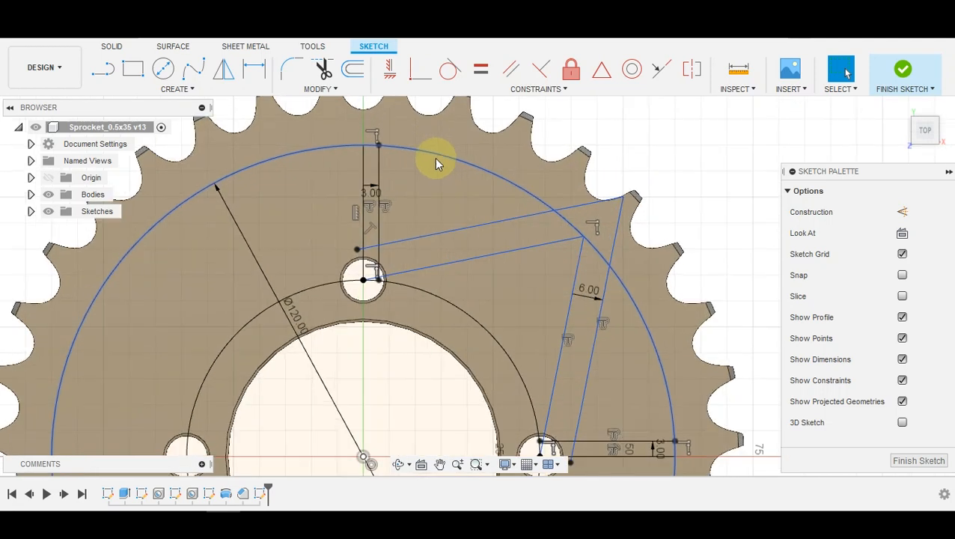
click(323, 69)
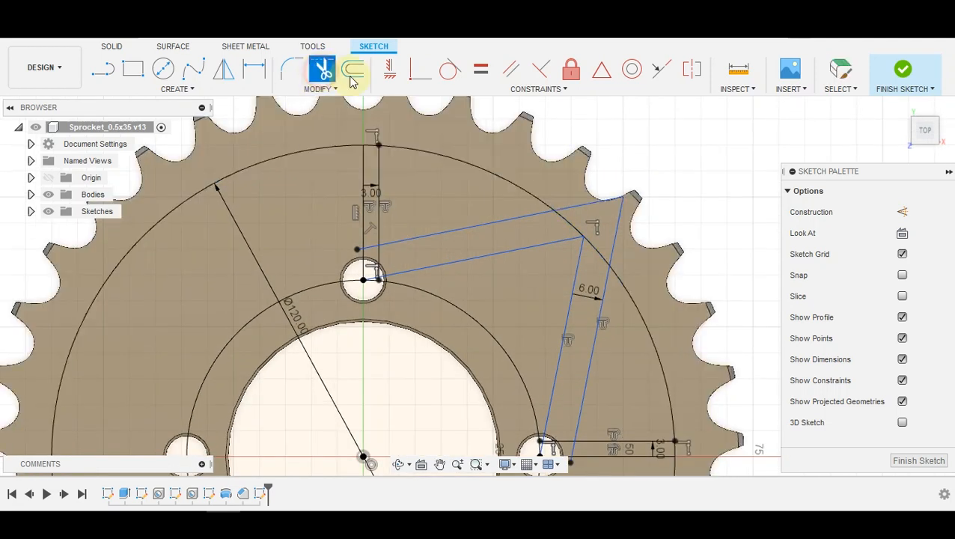
click(369, 143)
click(367, 238)
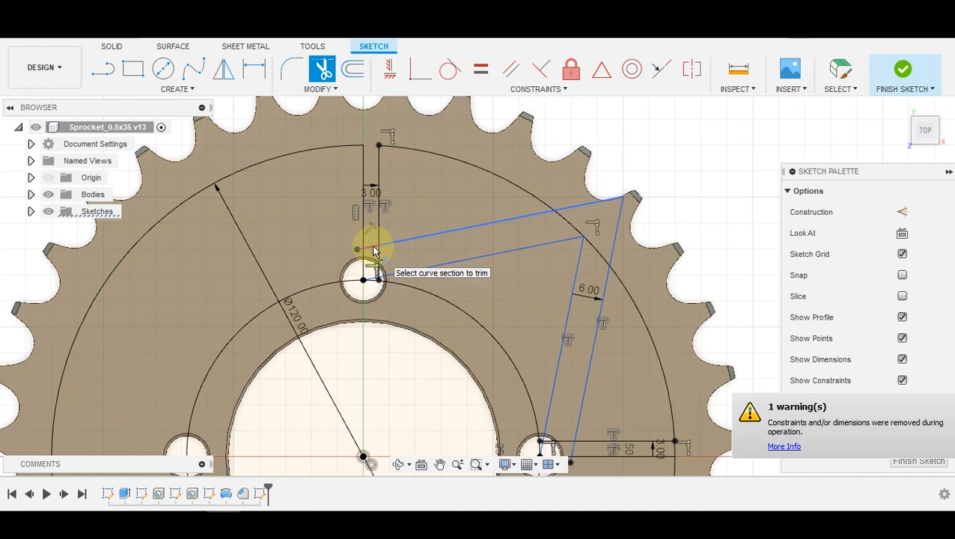
Trim away the vertical offset line below the upper slanted offset line, including the short remnant inside the upper bolt hole
click(379, 256)
scroll(386, 262, up, 3)
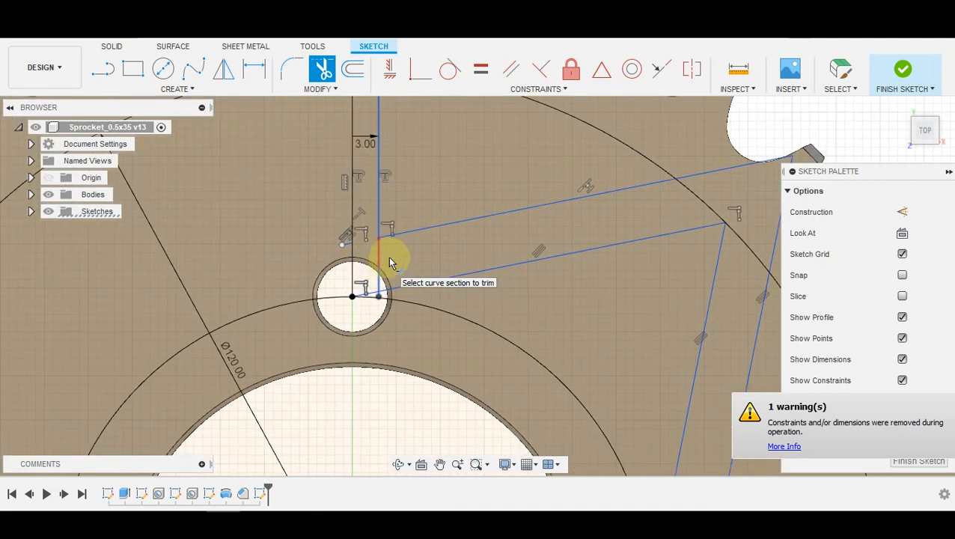
click(379, 254)
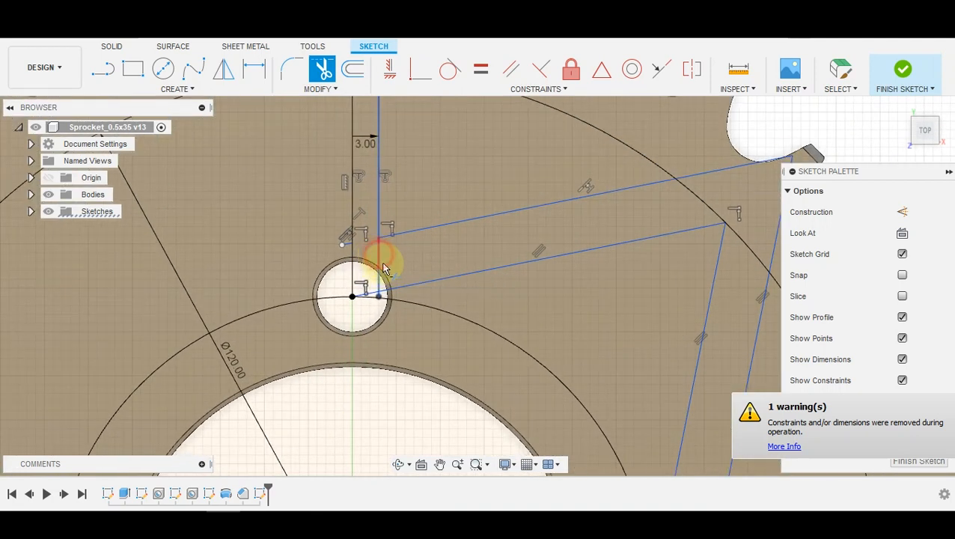
click(382, 286)
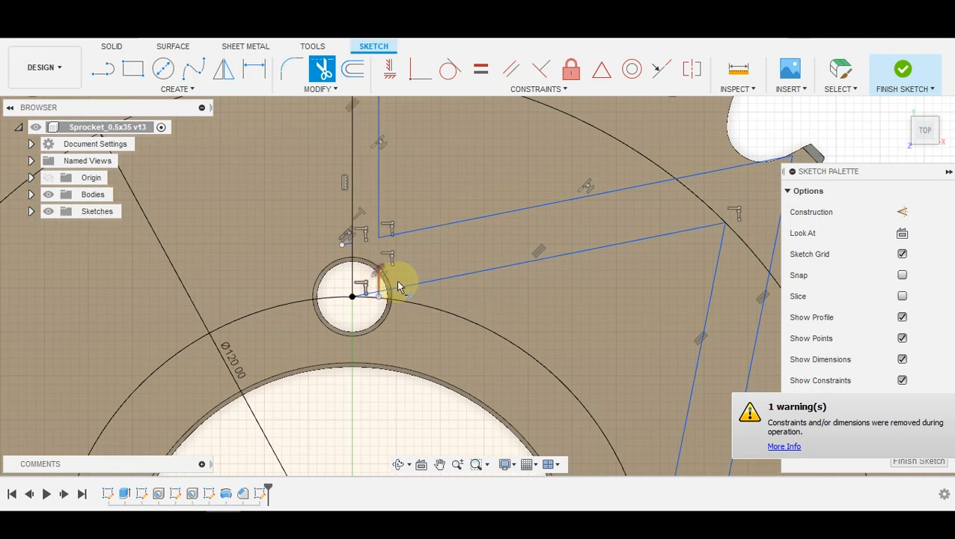
scroll(404, 271, down, 4)
scroll(431, 262, up, 2)
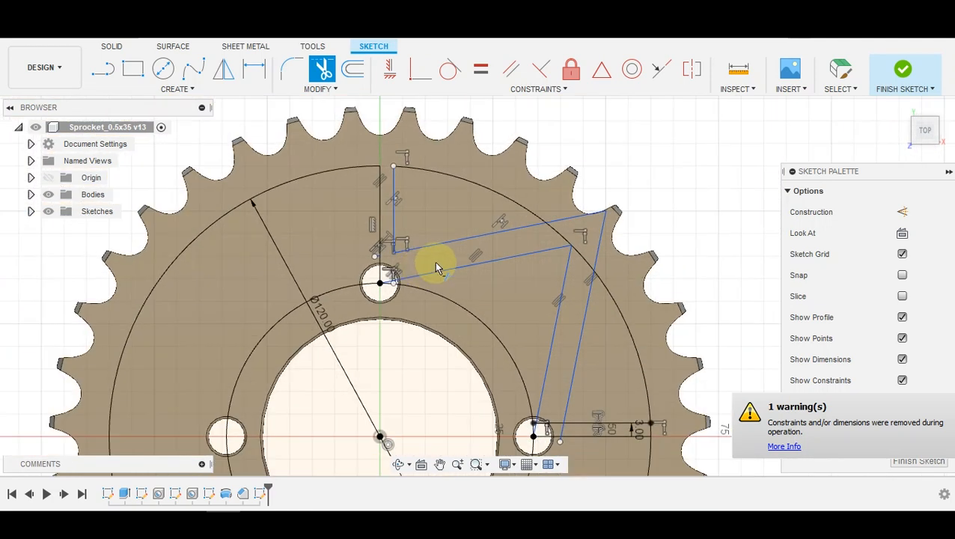
scroll(386, 286, up, 5)
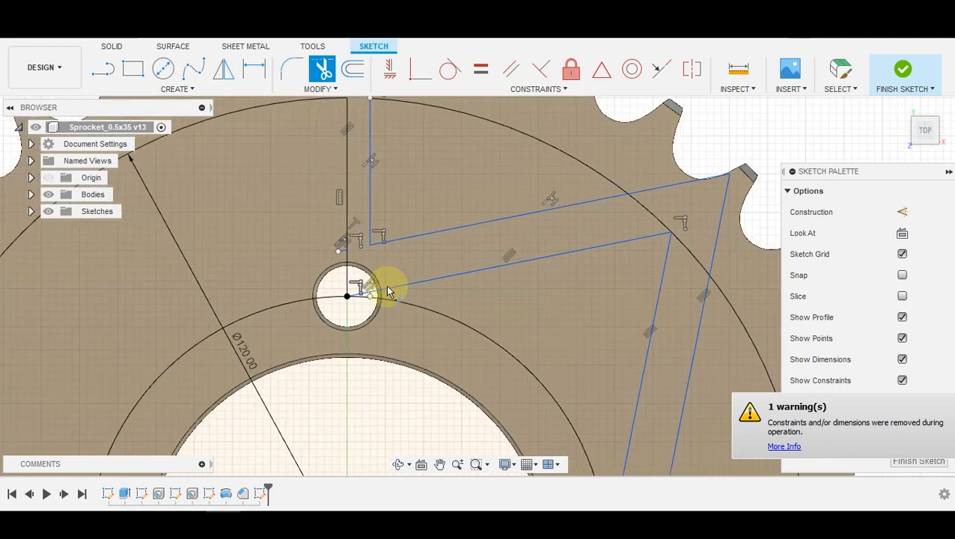
scroll(379, 307, up, 2)
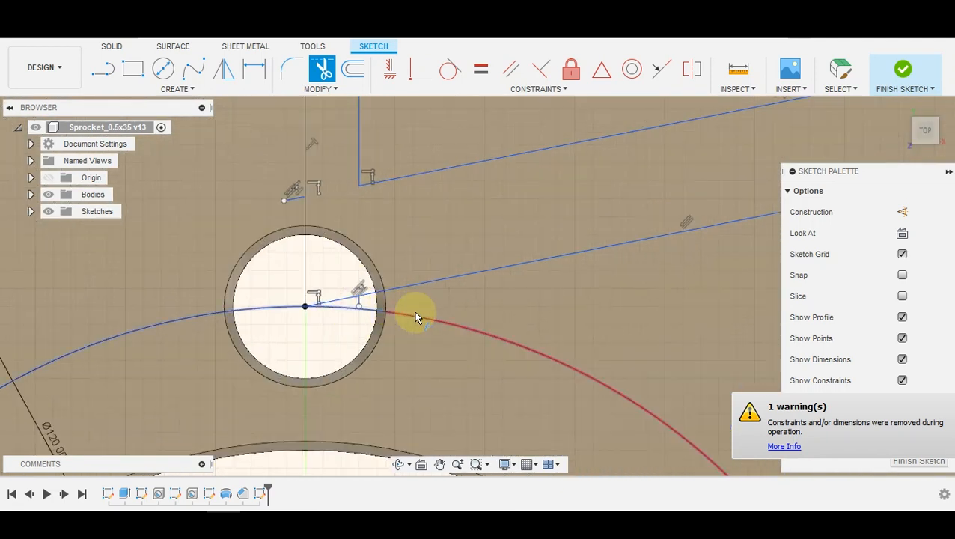
click(359, 301)
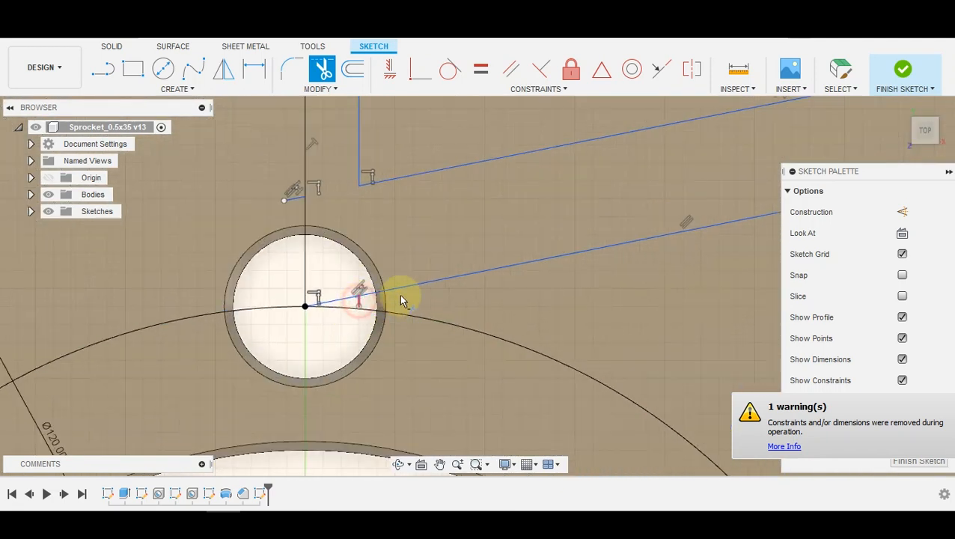
Trim the 120 mm circle between the upper slanted offset line and the inner corner, and that offset line's portion beyond the circle
scroll(486, 288, down, 5)
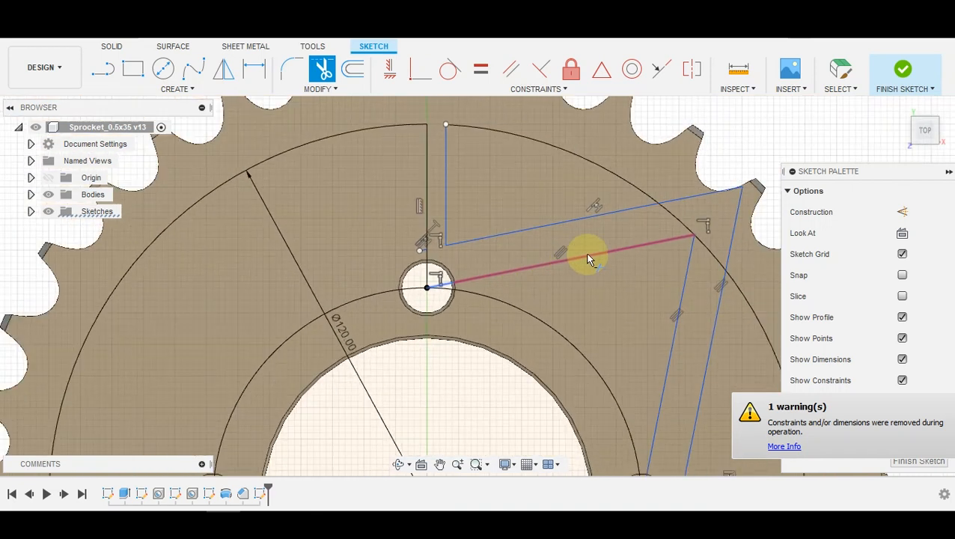
middle_drag(640, 237, 432, 277)
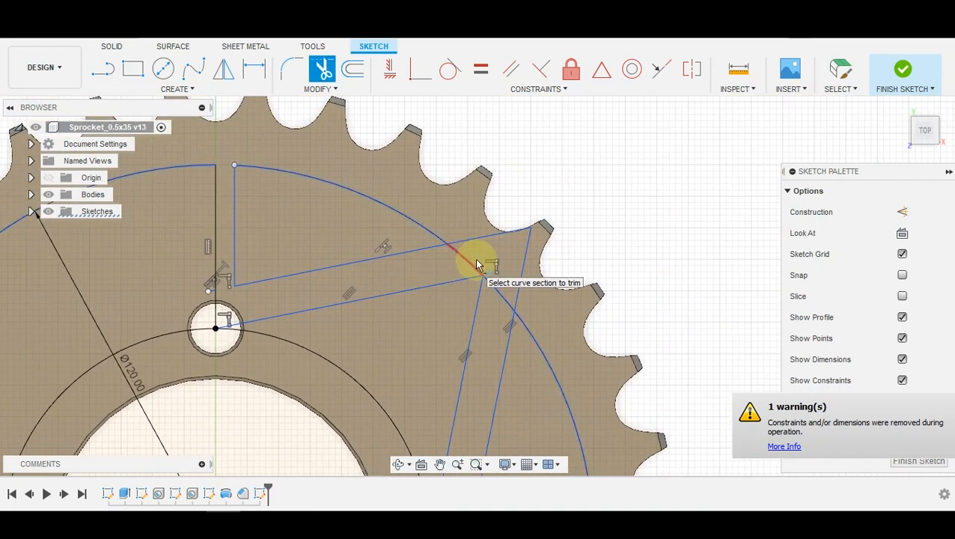
scroll(476, 263, down, 2)
scroll(479, 268, down, 2)
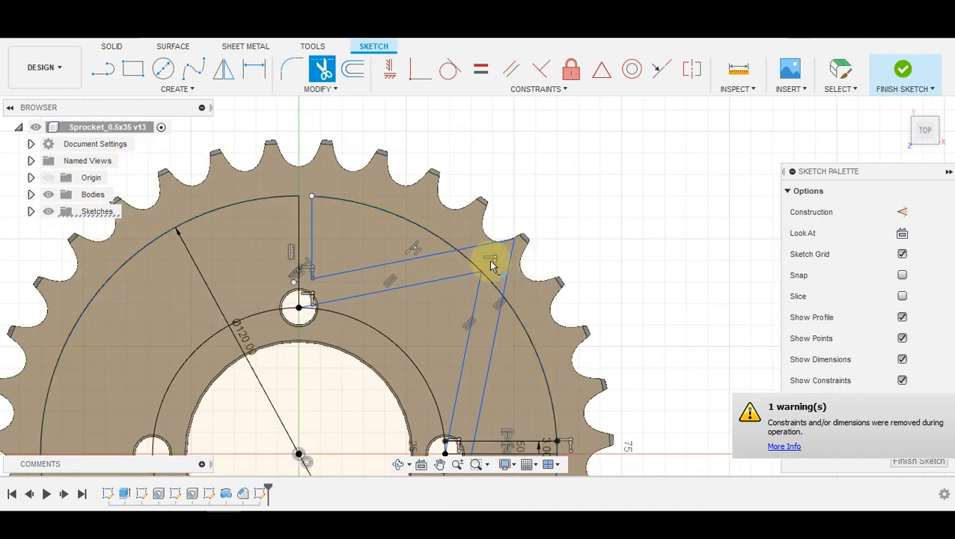
click(470, 261)
click(476, 245)
scroll(512, 244, up, 3)
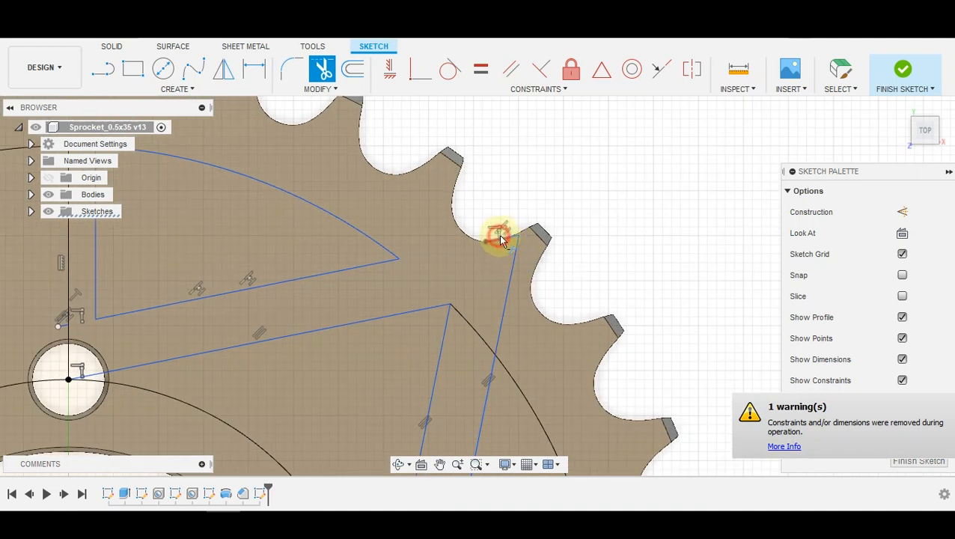
click(510, 232)
Trim the steep offset line beyond the 120 mm circle and the arc between the inner corner and that line
click(512, 262)
click(512, 324)
scroll(512, 323, down, 3)
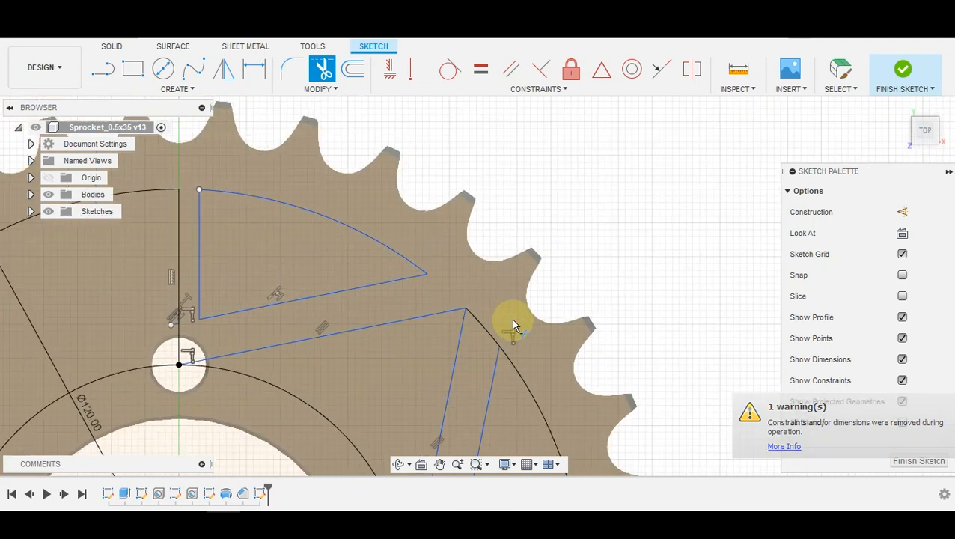
click(491, 328)
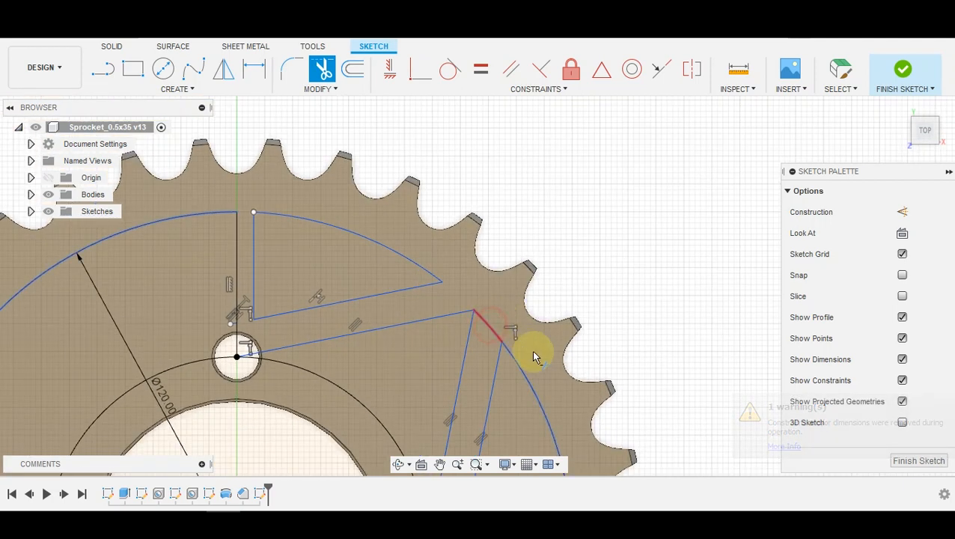
Trim the horizontal offset line between the right bolt hole and the steep offset line, including the remnants inside the hole
scroll(533, 358, down, 3)
mouse_move(532, 318)
middle_down()
mouse_move(534, 220)
mouse_move(551, 138)
middle_up()
scroll(503, 308, up, 5)
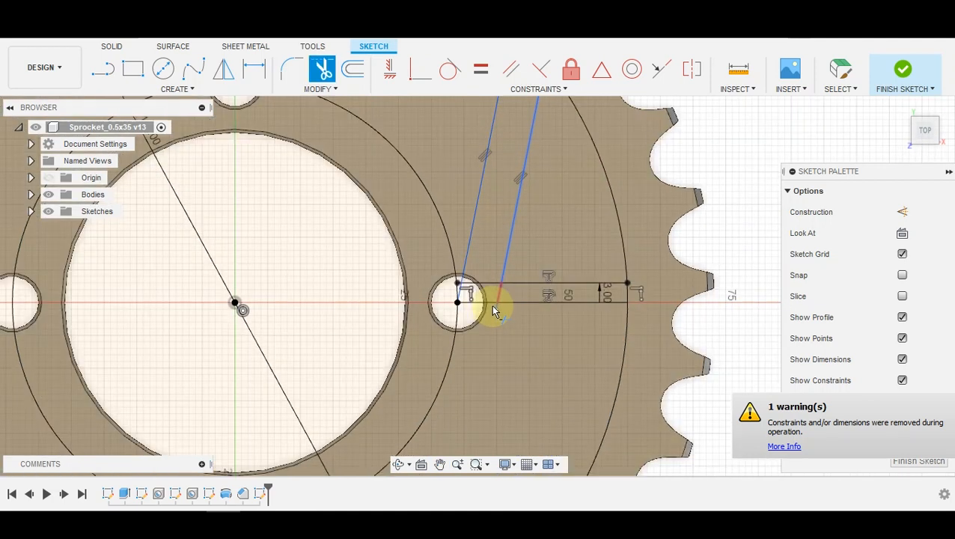
click(489, 274)
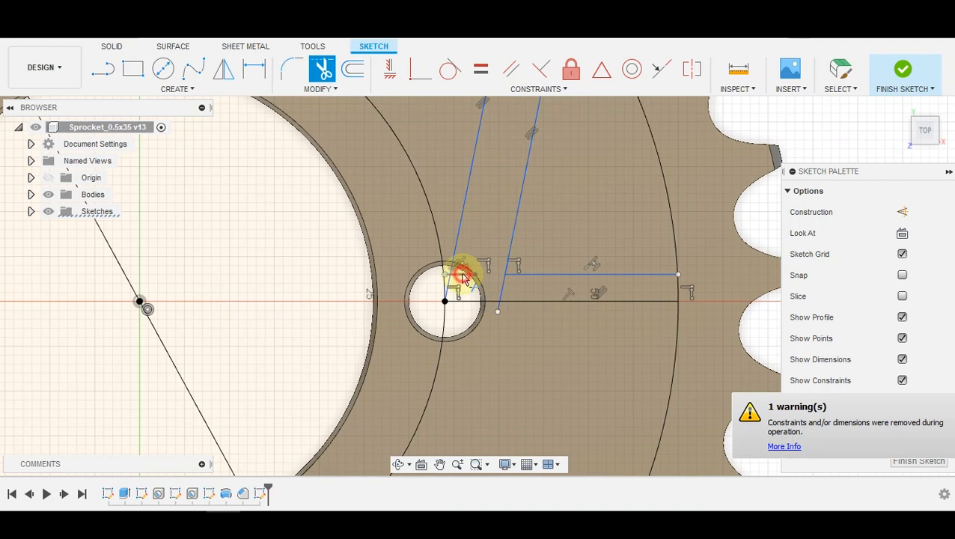
scroll(454, 279, up, 3)
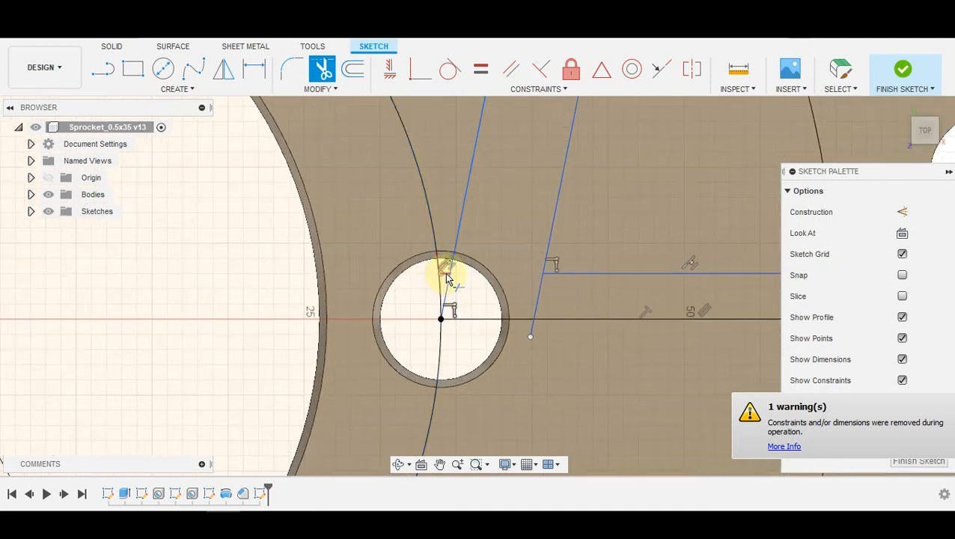
click(446, 274)
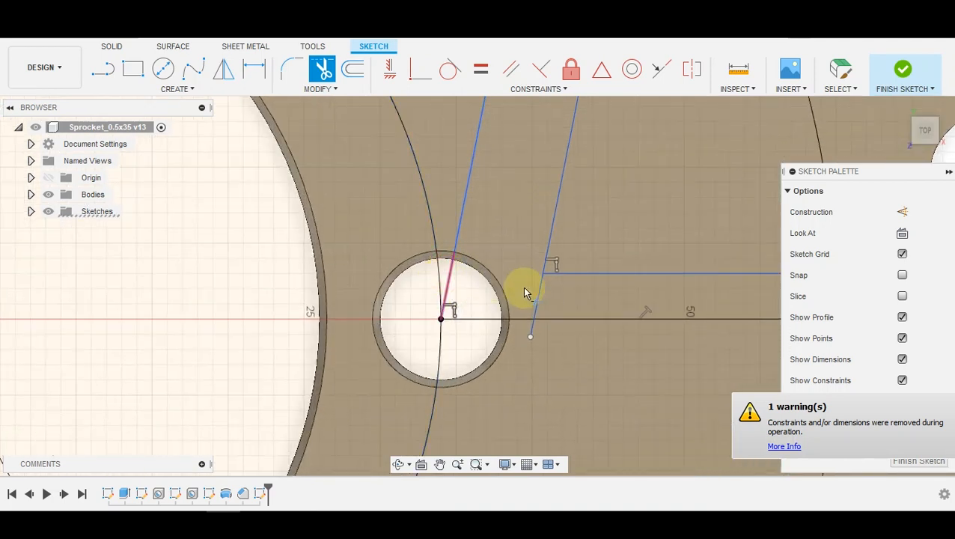
Trim the steep offset line below the horizontal offset line, and the 120 mm circle between the two horizontal lines
click(539, 294)
scroll(573, 299, down, 2)
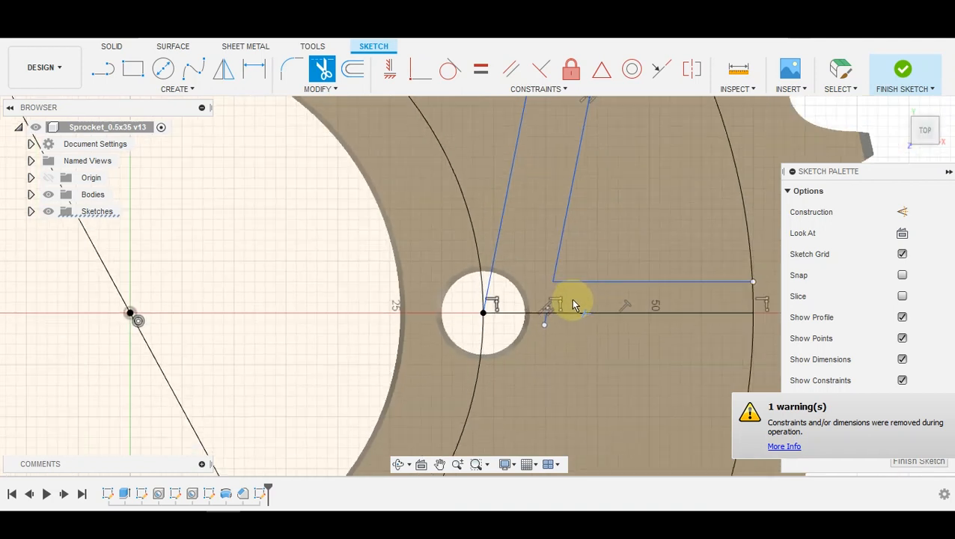
click(552, 316)
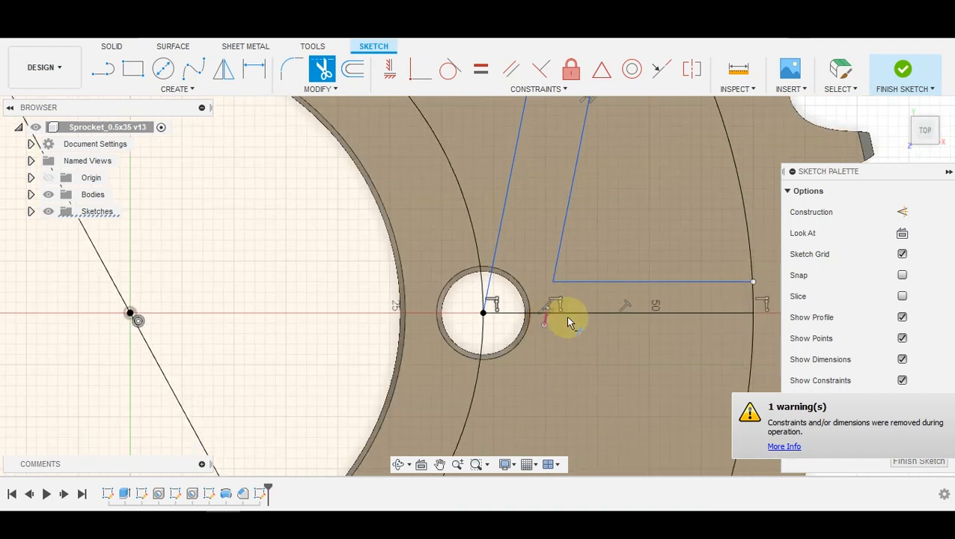
scroll(633, 332, down, 2)
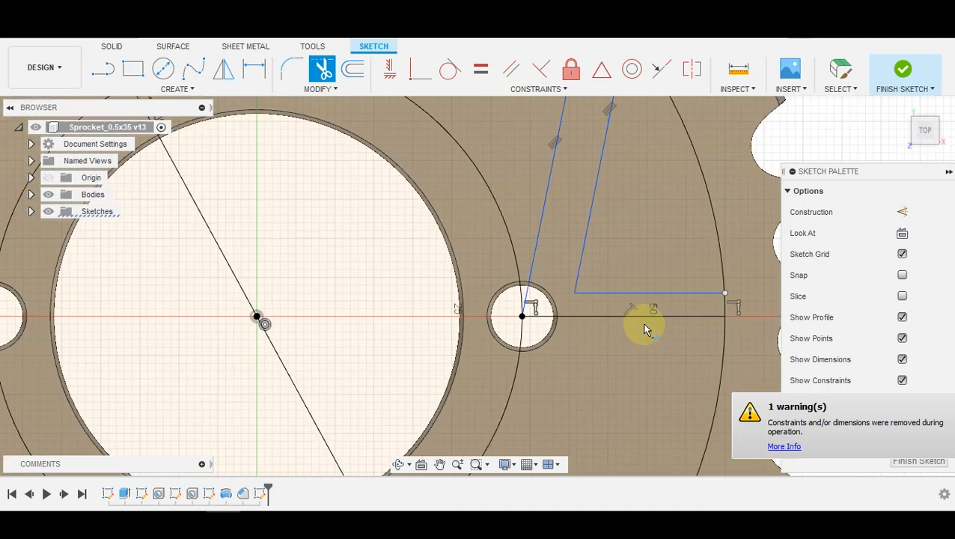
click(725, 306)
scroll(738, 247, down, 2)
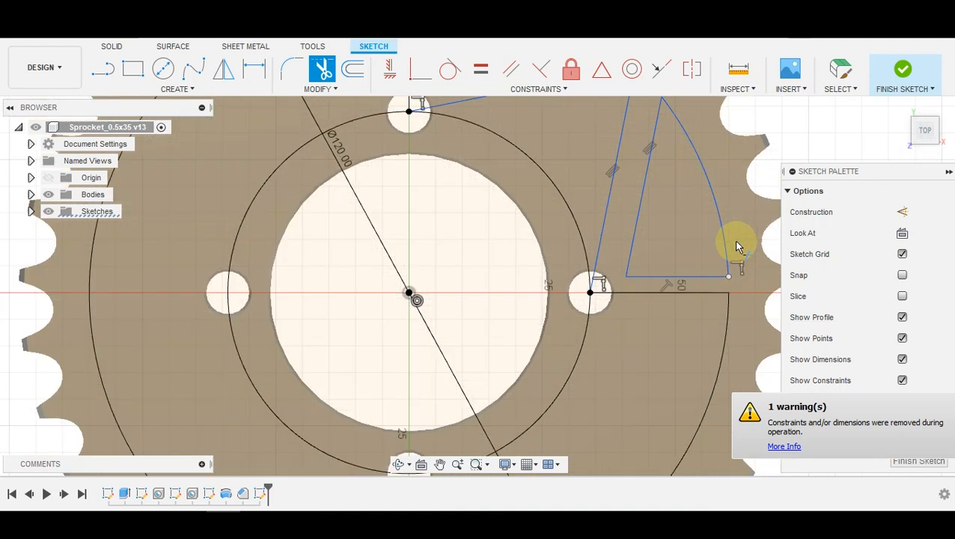
Trim the bolt circle inside the upper bolt hole left of its centre and inside the right bolt hole below its centre
scroll(737, 247, down, 1)
mouse_move(727, 191)
middle_down()
mouse_move(685, 273)
mouse_move(639, 295)
mouse_move(631, 313)
middle_up()
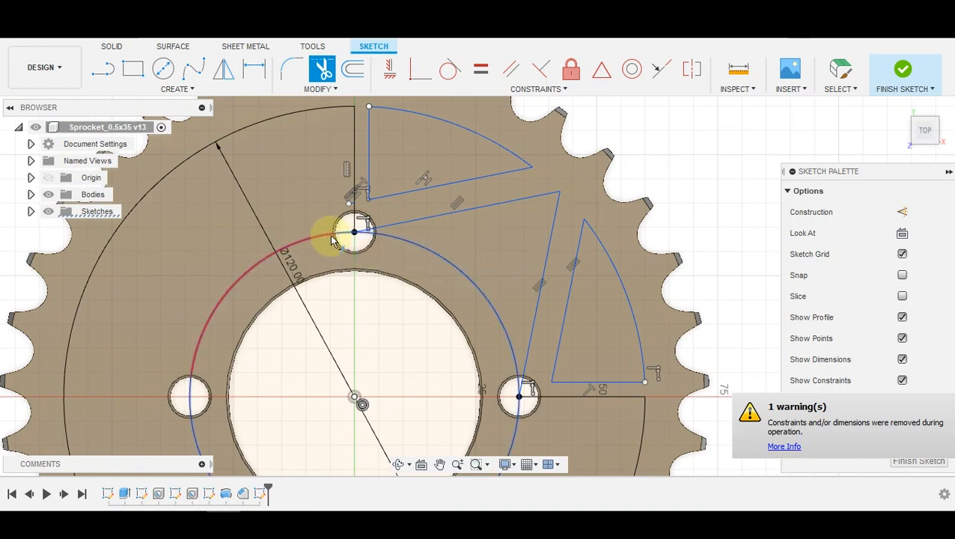
scroll(333, 239, up, 3)
click(360, 227)
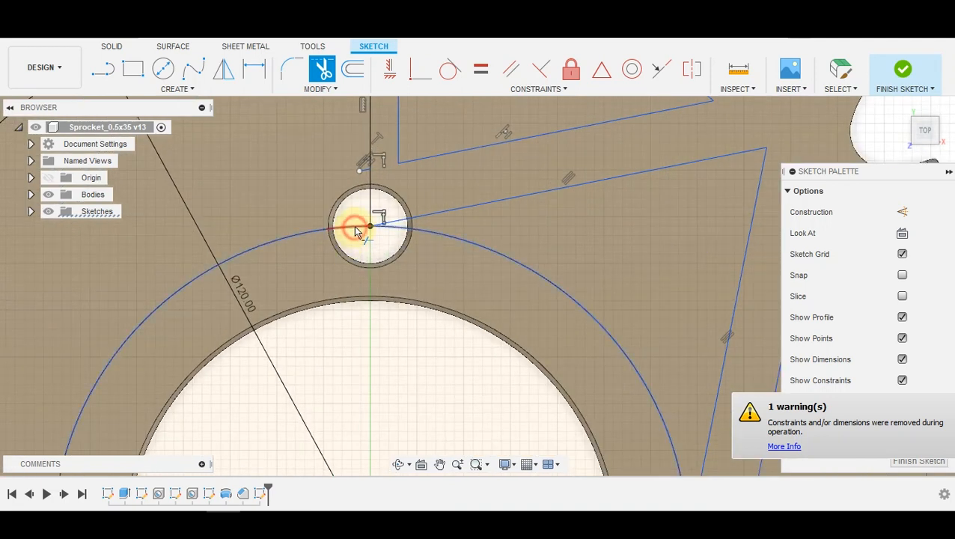
scroll(475, 295, down, 3)
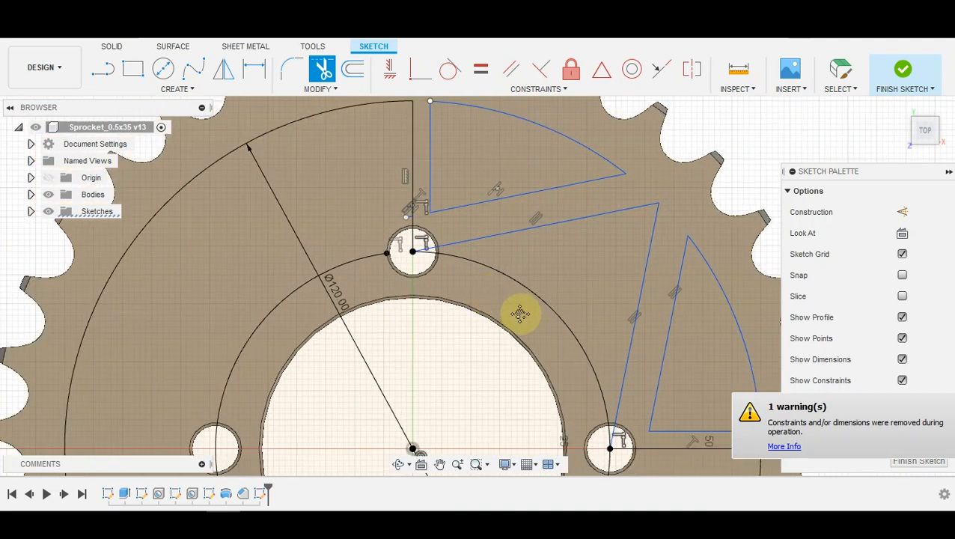
middle_drag(518, 315, 419, 166)
key(t)
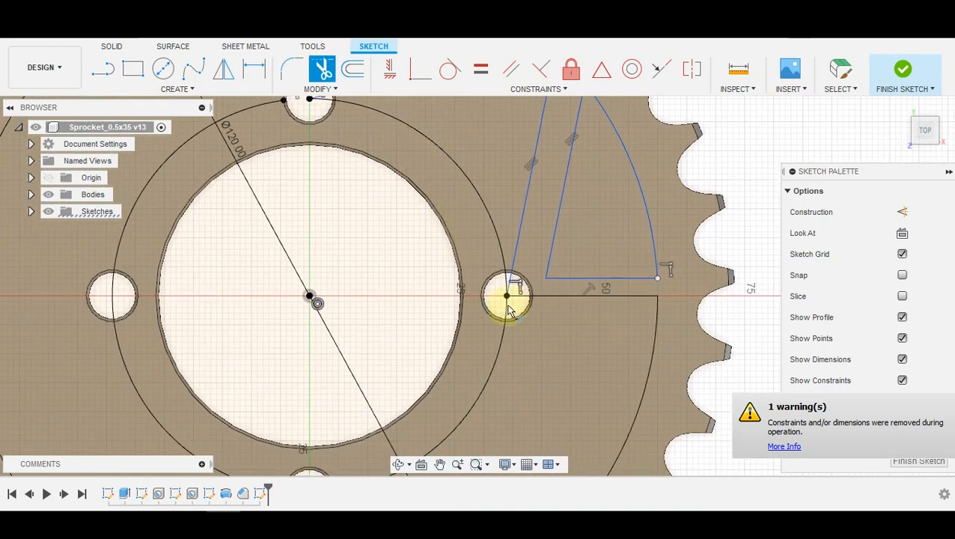
click(506, 313)
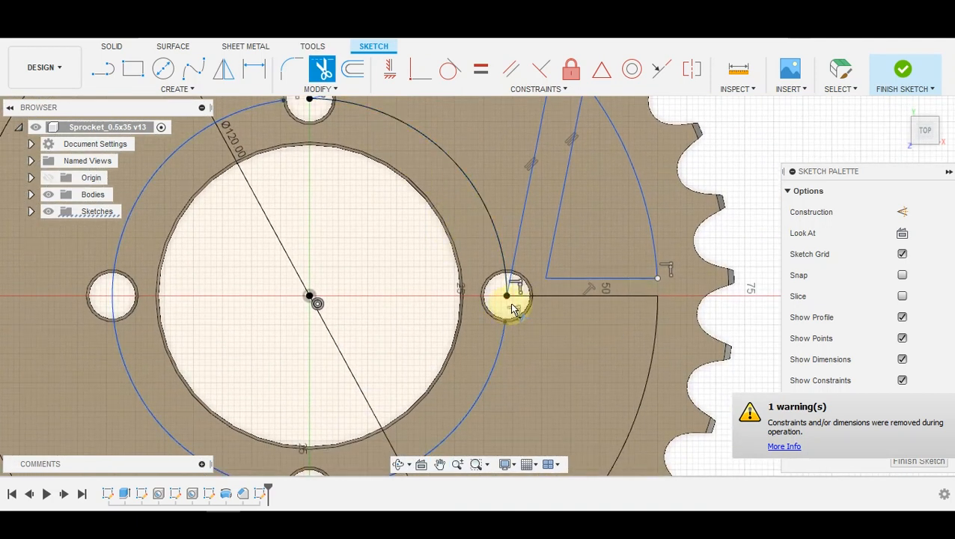
scroll(570, 259, down, 3)
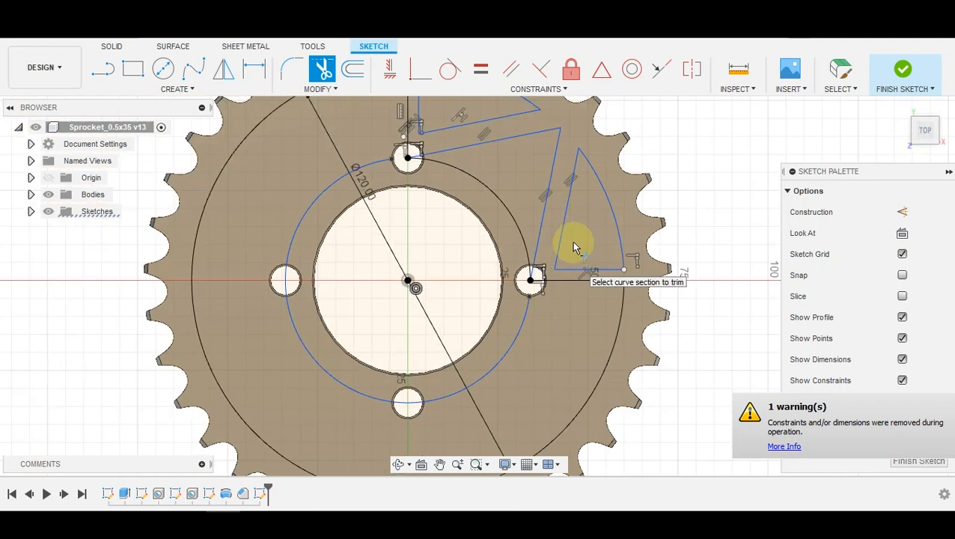
middle_drag(569, 247, 560, 322)
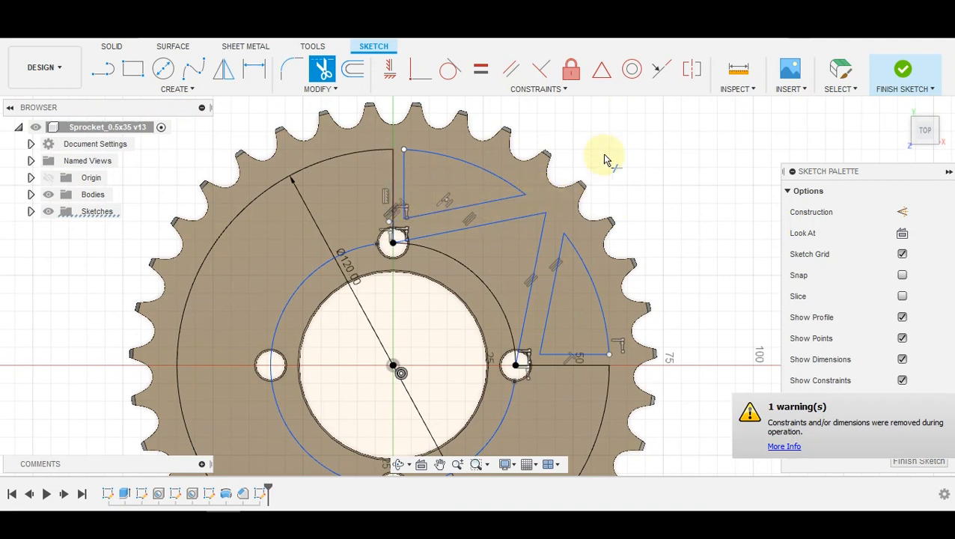
Delete the remaining large arcs of the bolt circle and the 120 mm circle outside the upper-right quadrant
click(301, 284)
key(Escape)
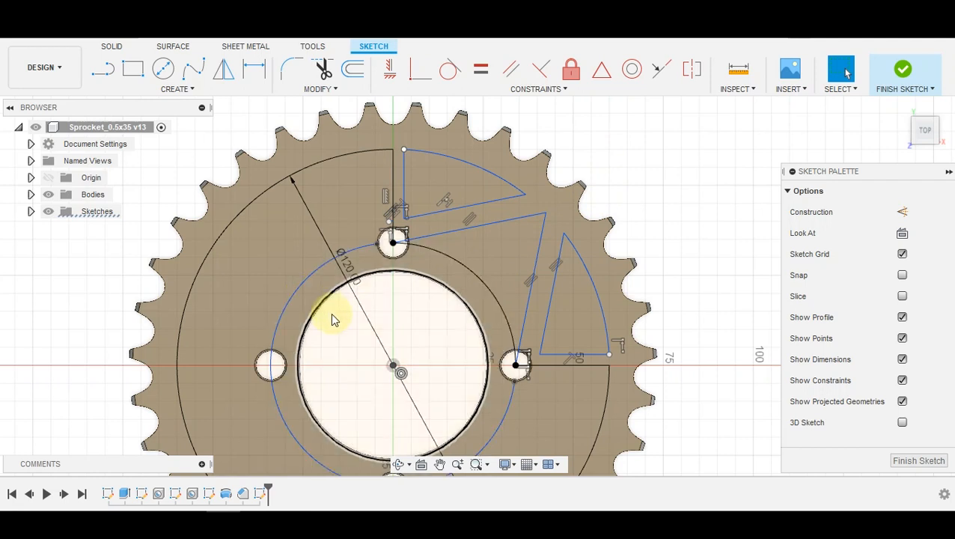
click(297, 288)
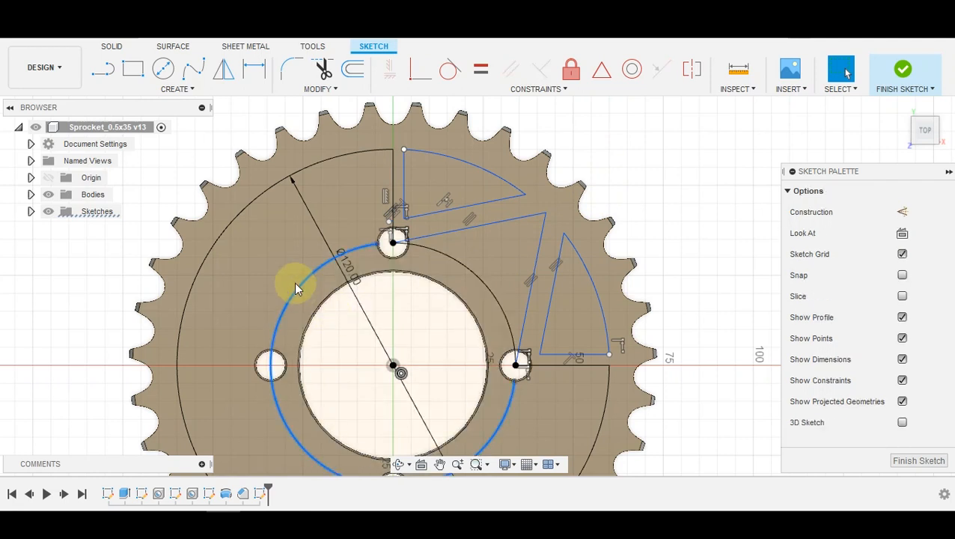
click(253, 203)
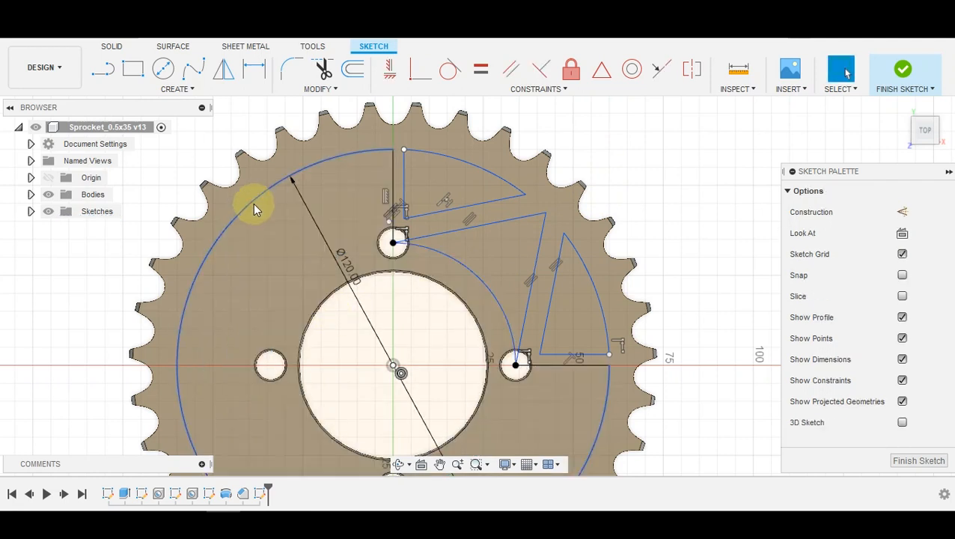
key(Delete)
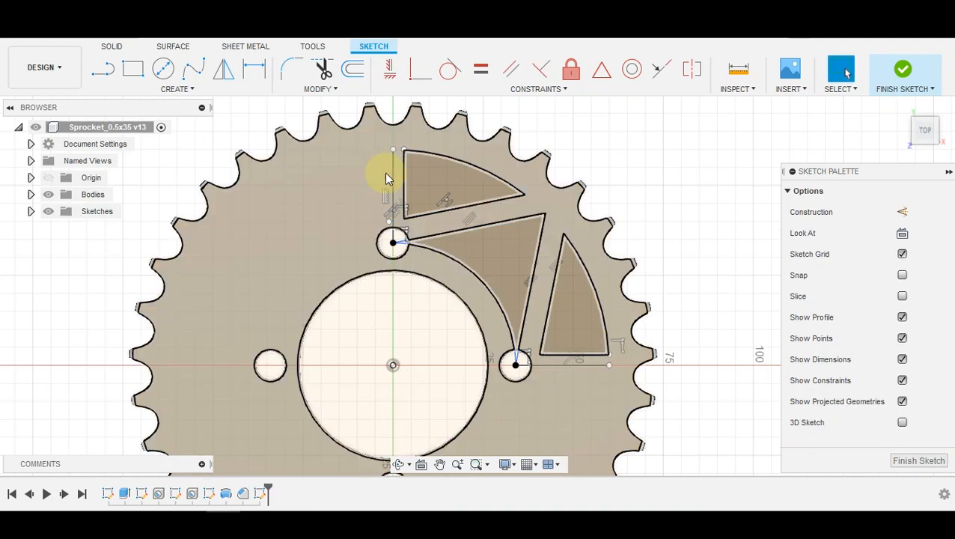
Delete the leftover vertical line above the upper bolt hole and the leftover horizontal line beside the right bolt hole
click(390, 178)
key(Delete)
click(574, 367)
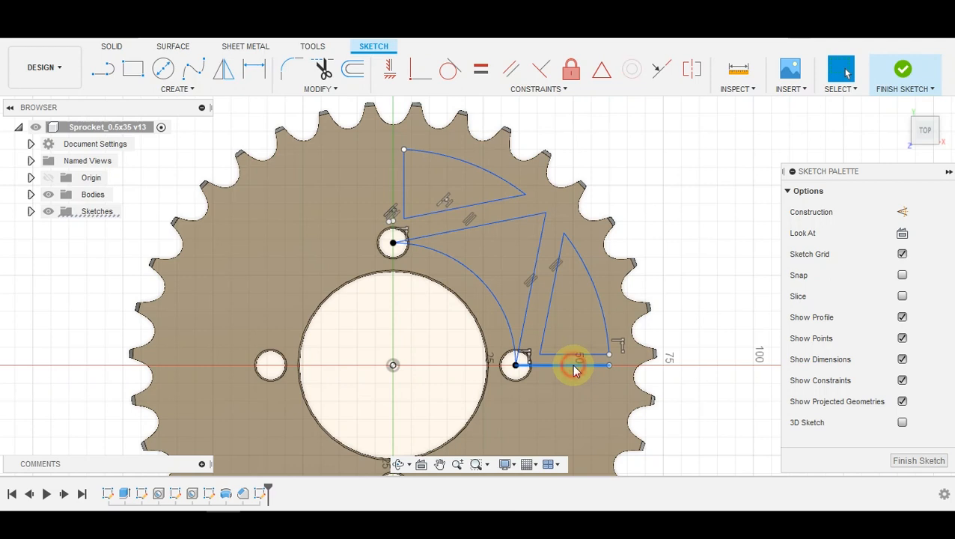
key(Delete)
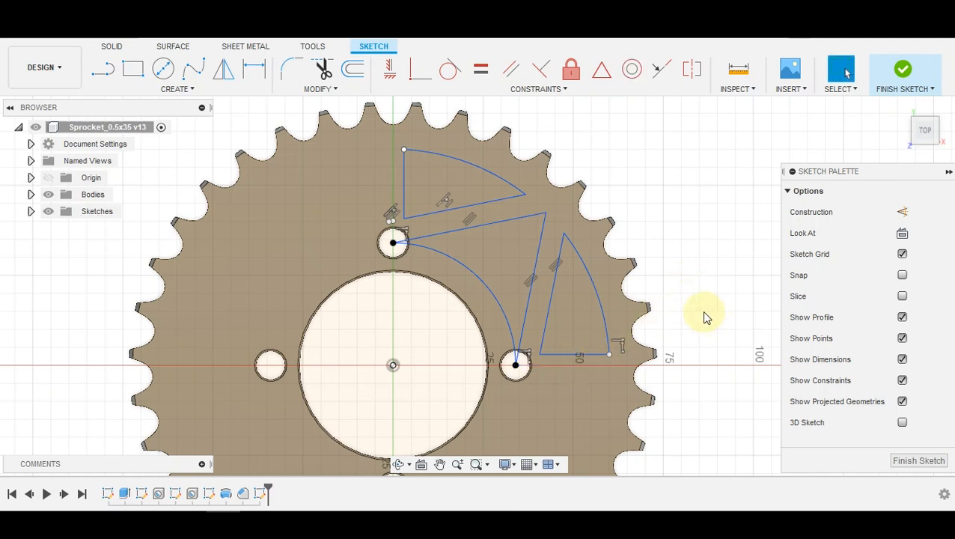
Fillet the three corners of the upper cutout profile with a 5 mm radius
scroll(704, 318, down, 1)
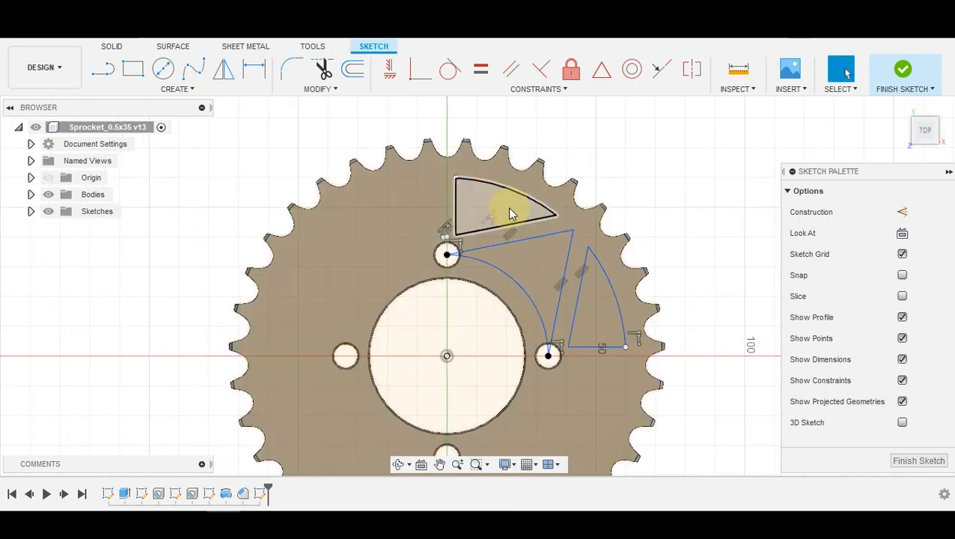
scroll(544, 193, up, 2)
scroll(550, 166, up, 1)
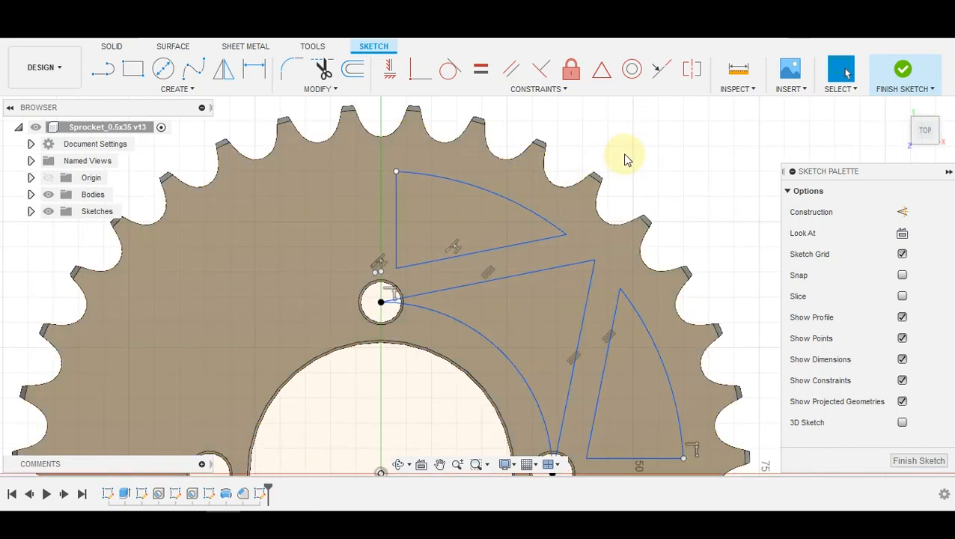
scroll(647, 153, up, 2)
key(Escape)
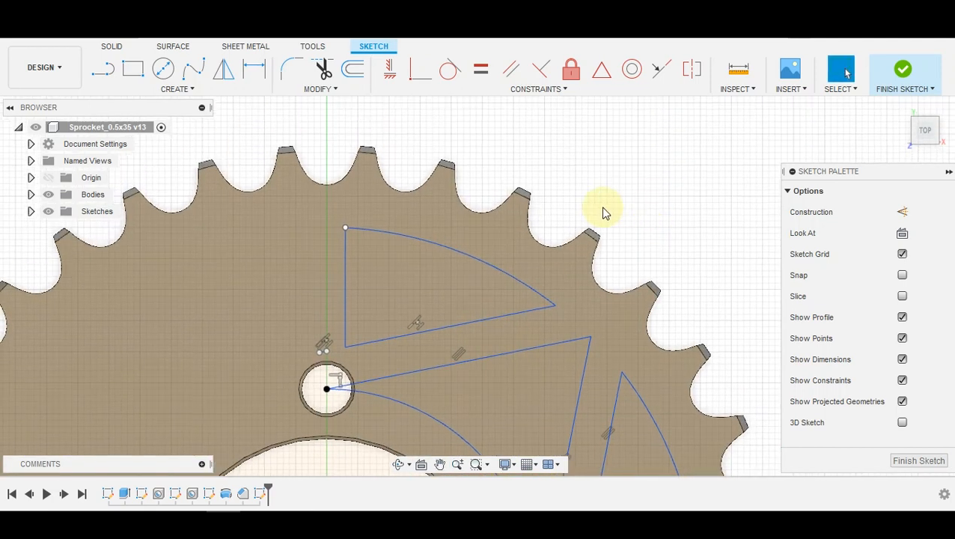
click(292, 70)
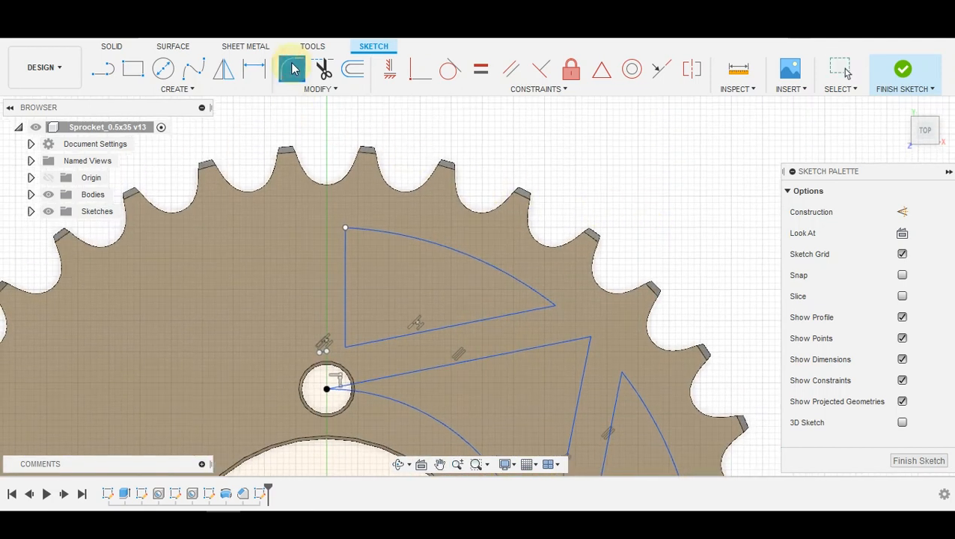
click(372, 234)
click(346, 241)
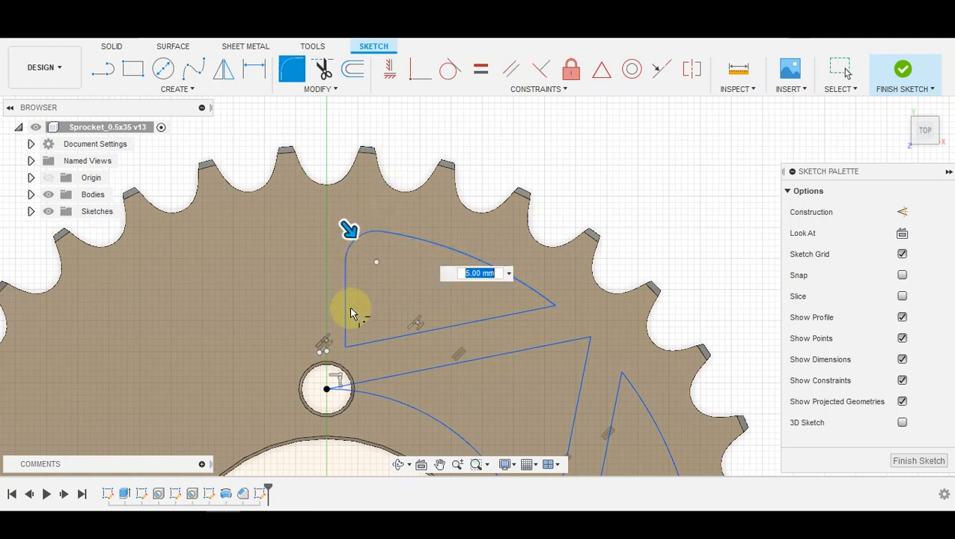
click(373, 338)
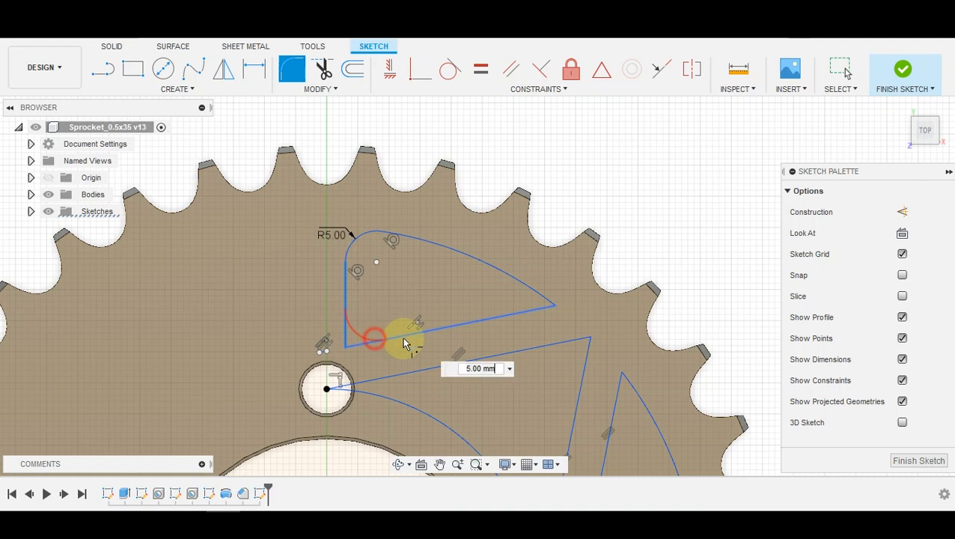
click(520, 313)
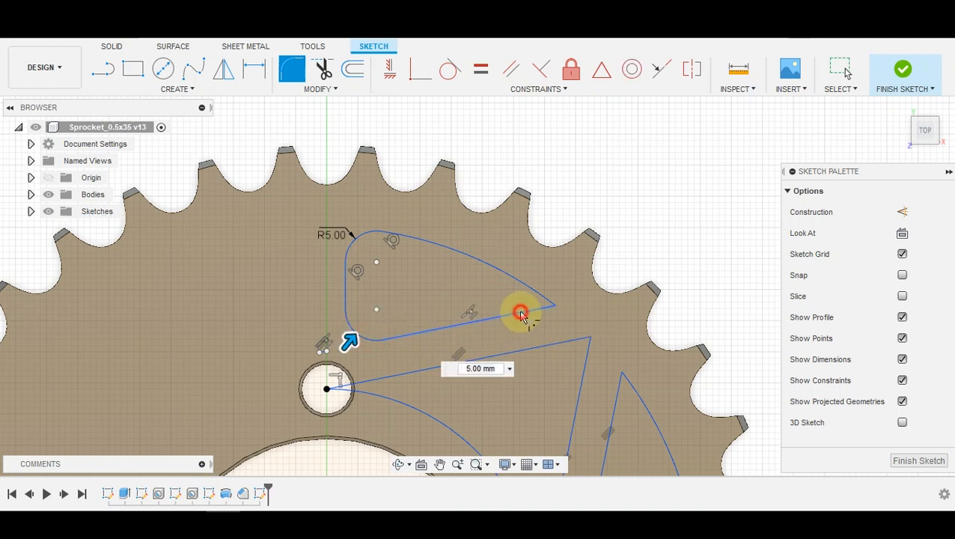
click(533, 293)
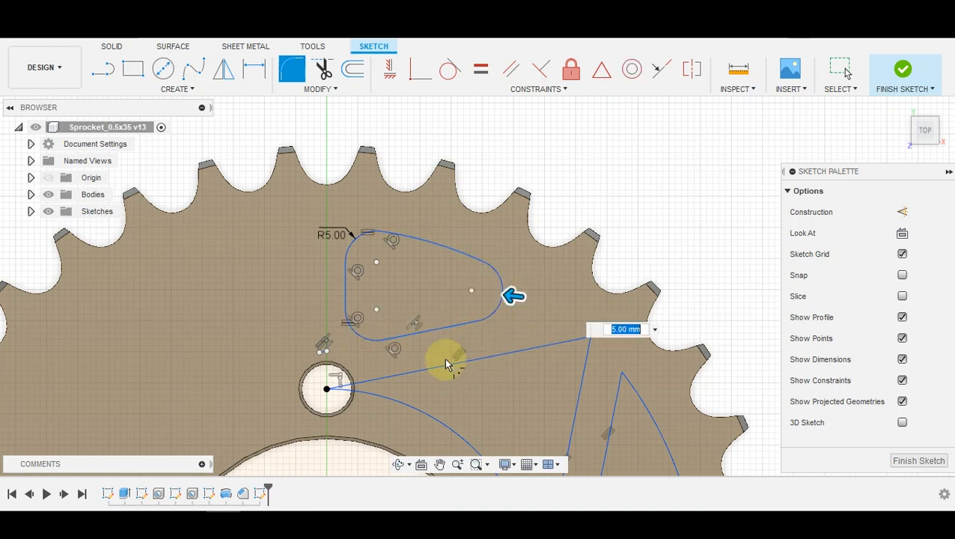
Fillet the three corners of the middle cutout profile with the same 5 mm radius
click(401, 379)
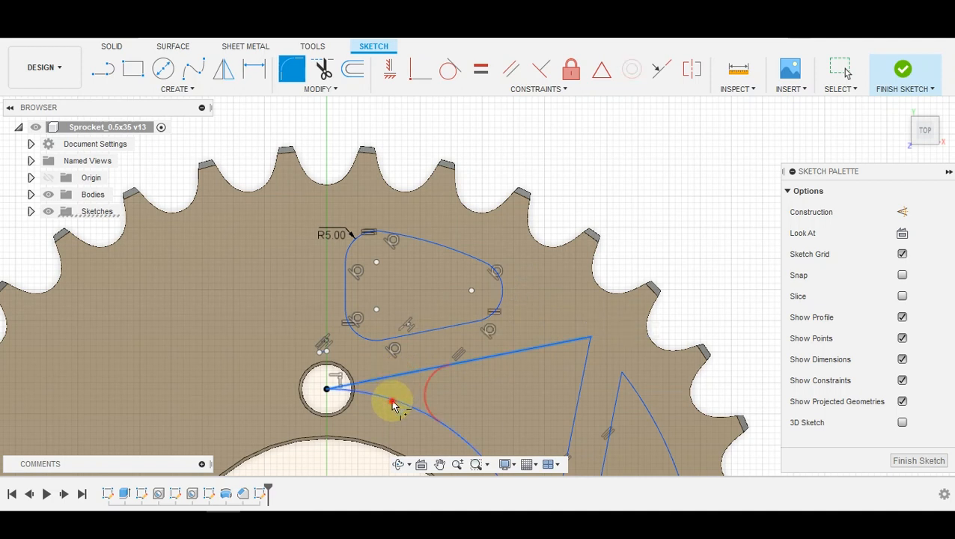
click(394, 399)
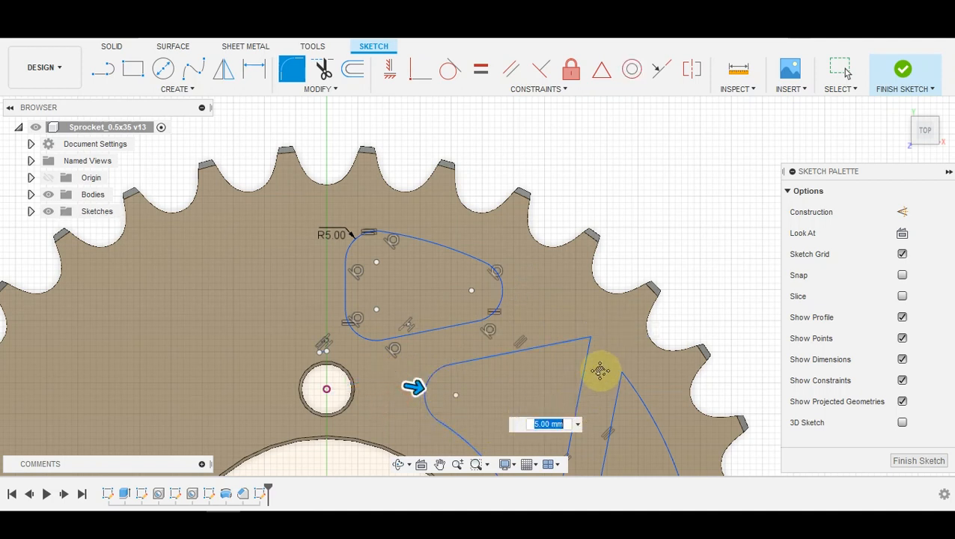
middle_drag(603, 376, 555, 224)
click(477, 385)
click(494, 375)
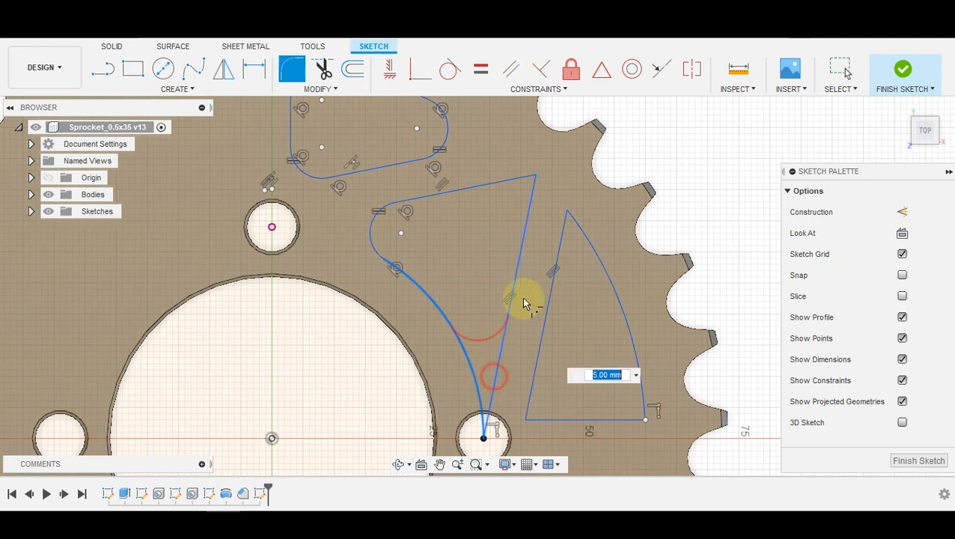
click(530, 196)
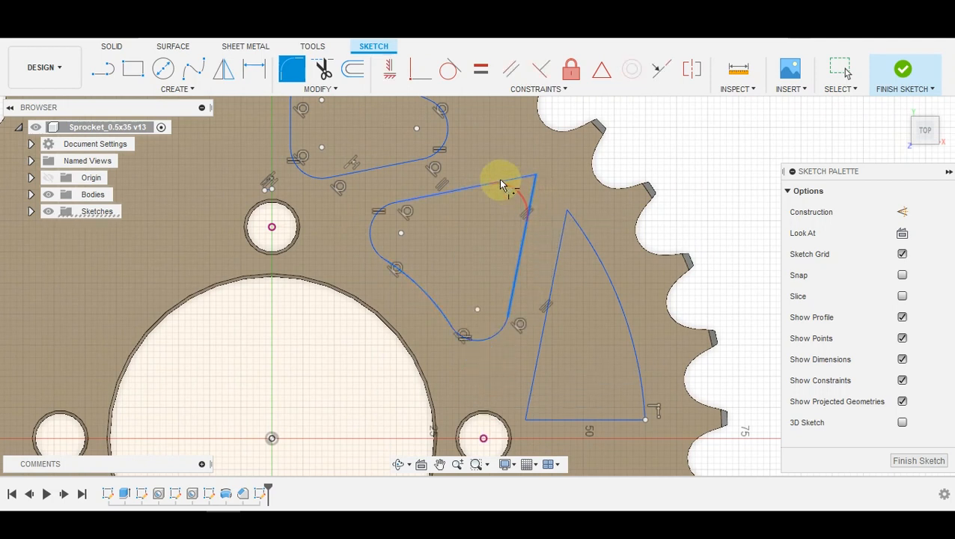
click(502, 184)
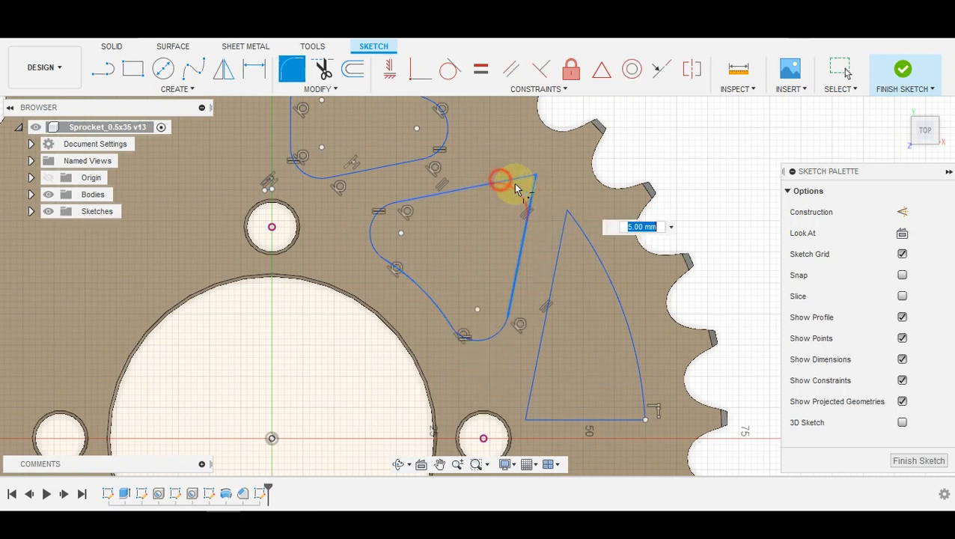
Fillet the three corners of the right-hand cutout profile, keeping the 5 mm radius
click(582, 230)
click(561, 230)
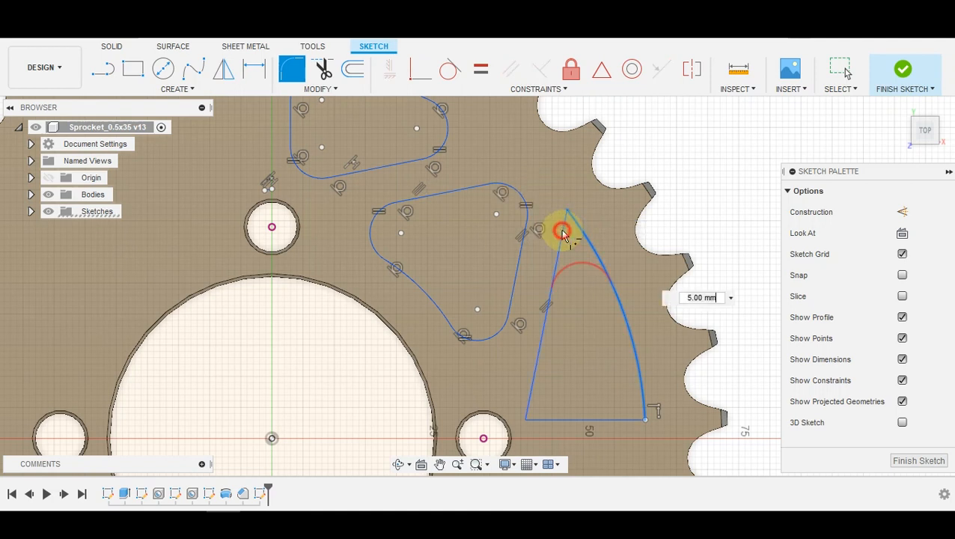
click(535, 374)
click(557, 419)
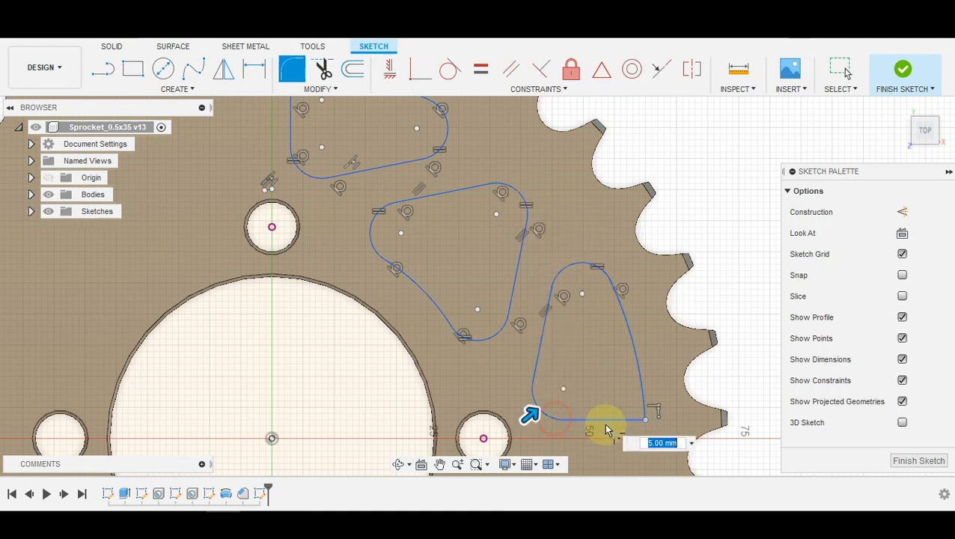
click(620, 419)
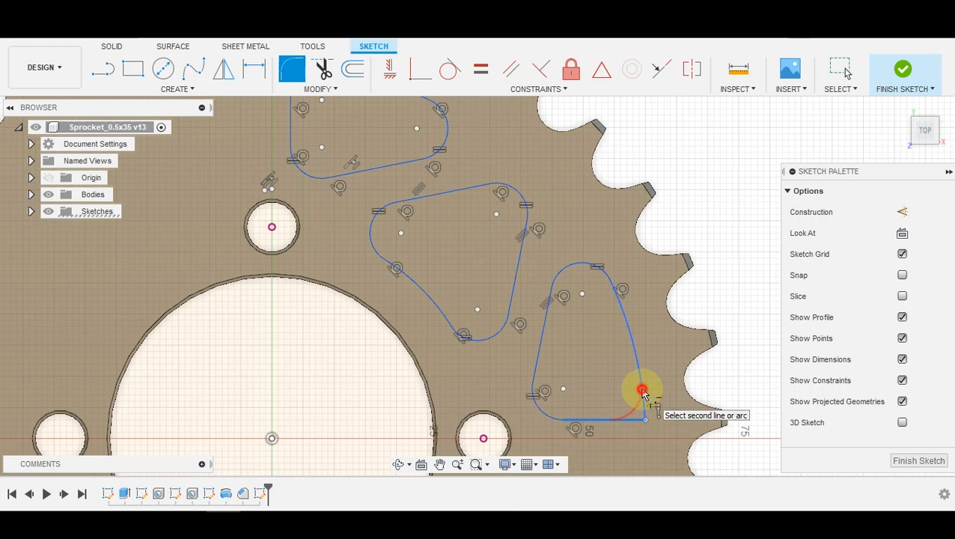
click(637, 388)
Set the shared radius of all the corner fillets to 4 mm and finish the Fillet command
scroll(655, 364, down, 2)
text(4)
right_click(638, 363)
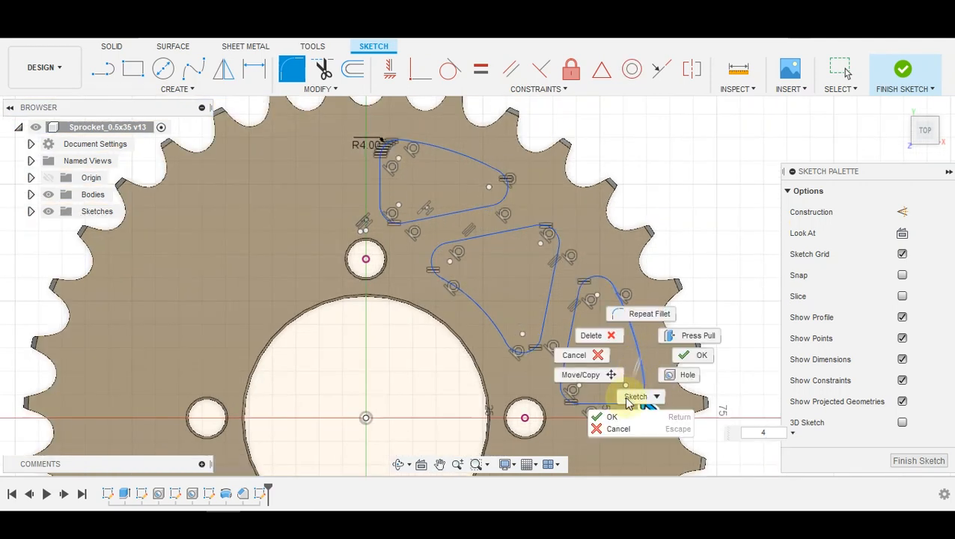
mouse_move(628, 399)
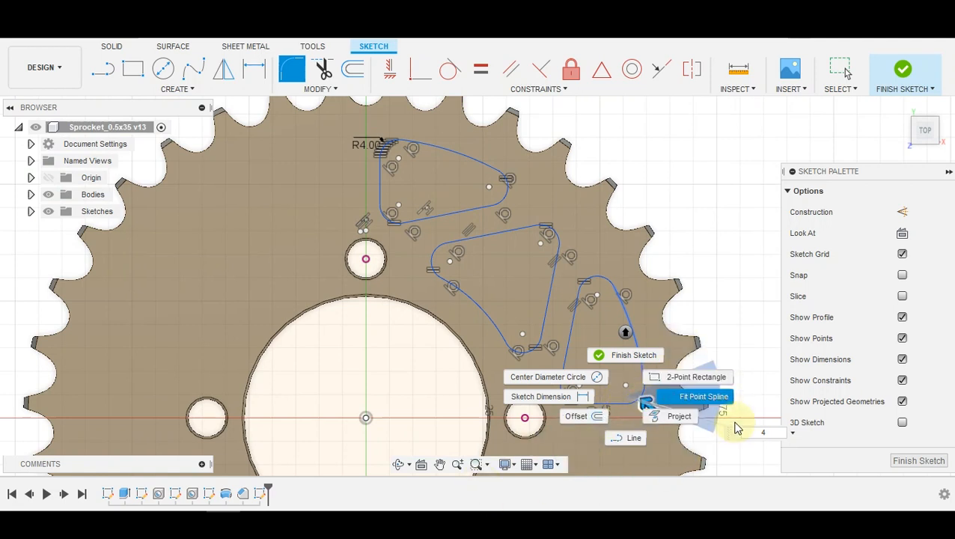
click(770, 434)
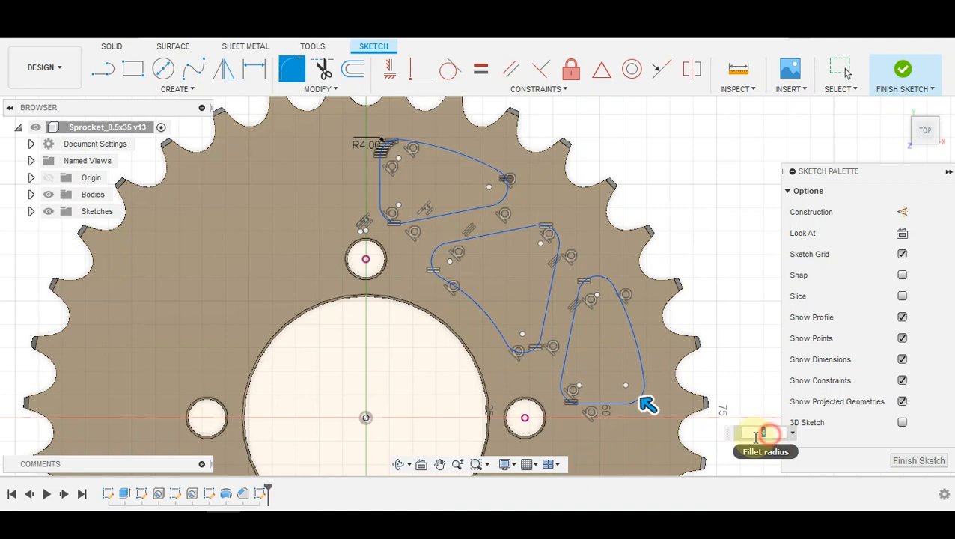
key(Return)
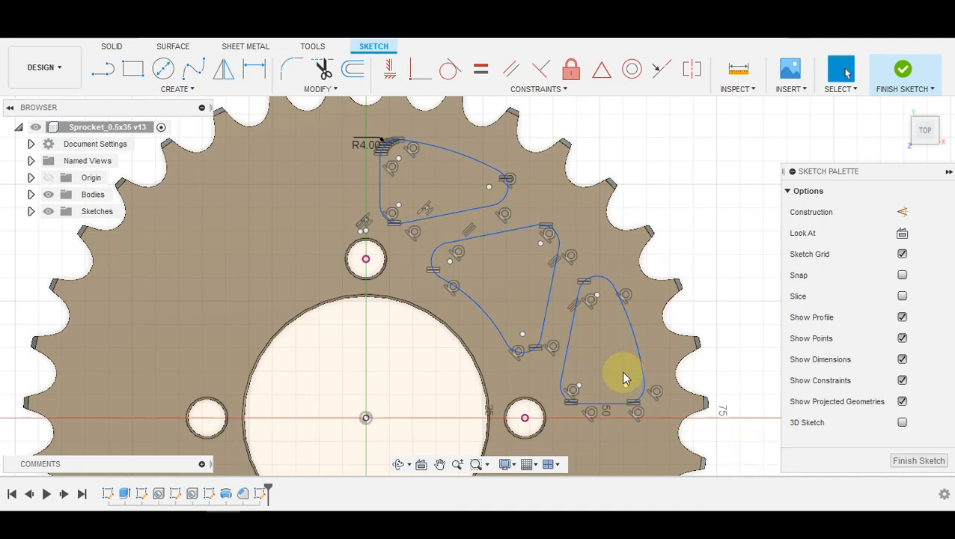
scroll(674, 223, down, 2)
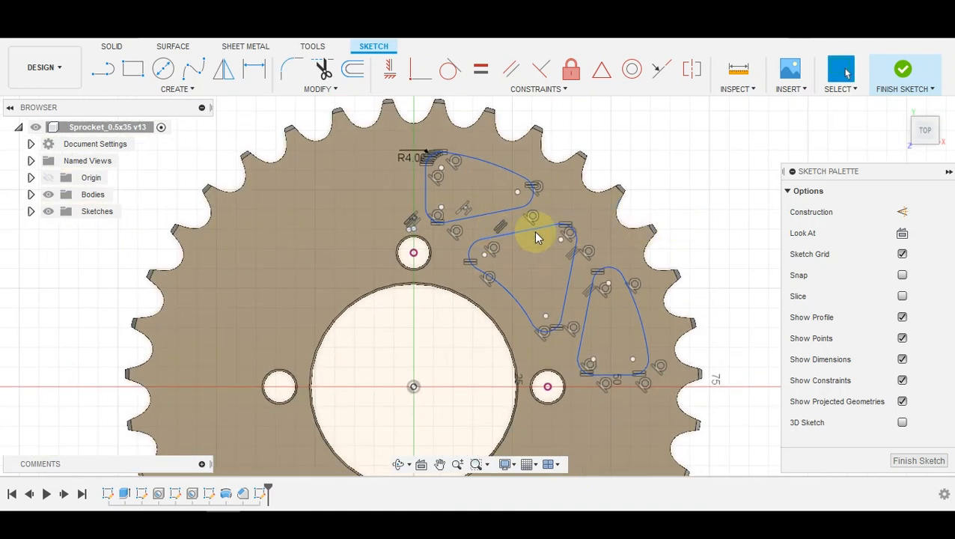
scroll(613, 162, up, 2)
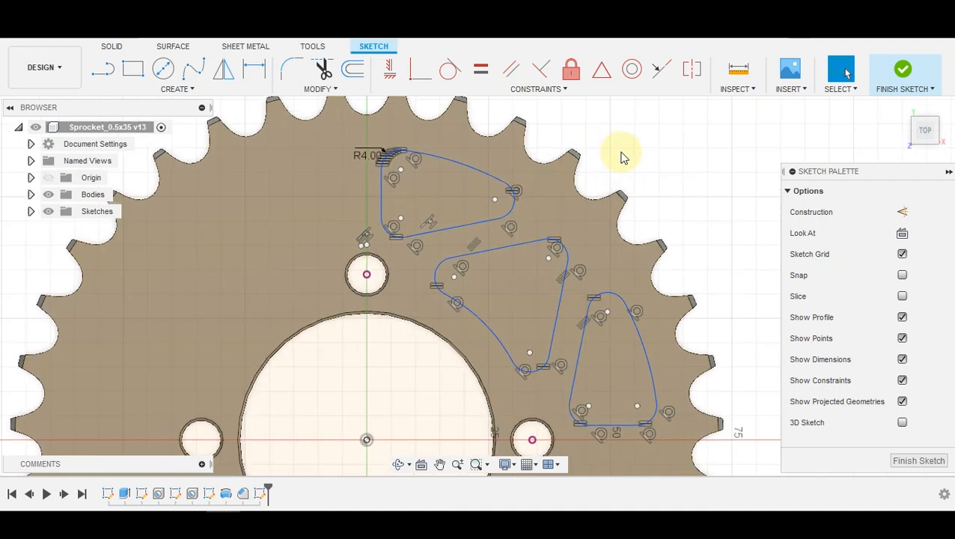
click(465, 166)
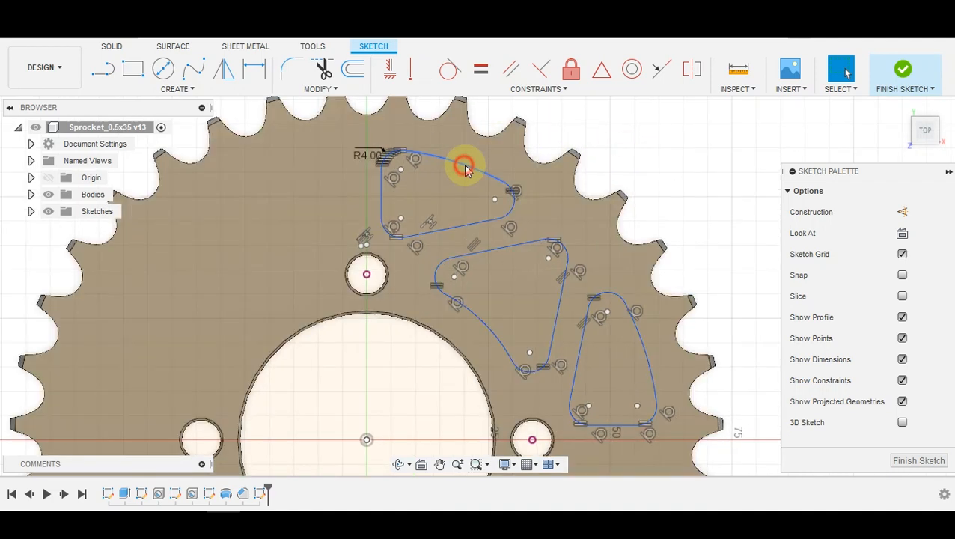
scroll(576, 184, down, 2)
scroll(577, 187, down, 2)
click(650, 145)
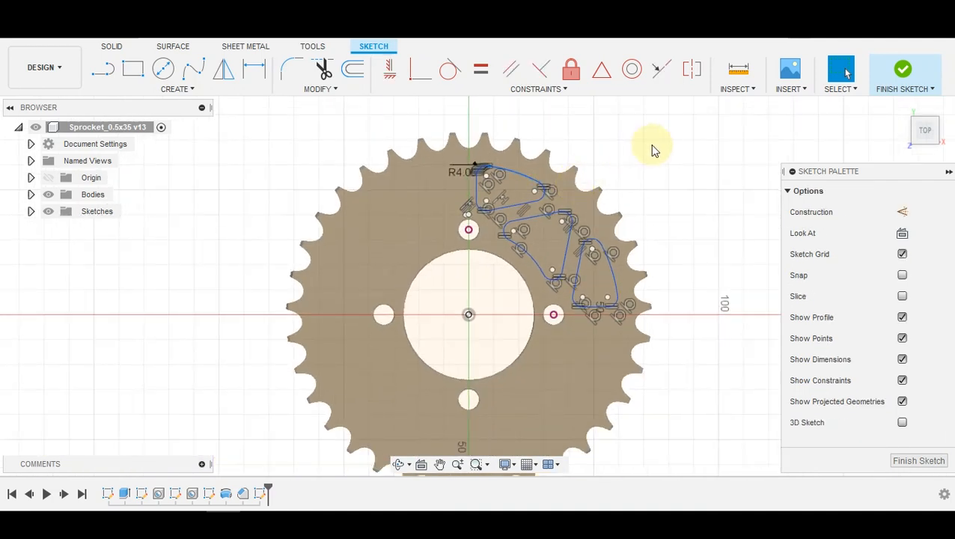
click(517, 195)
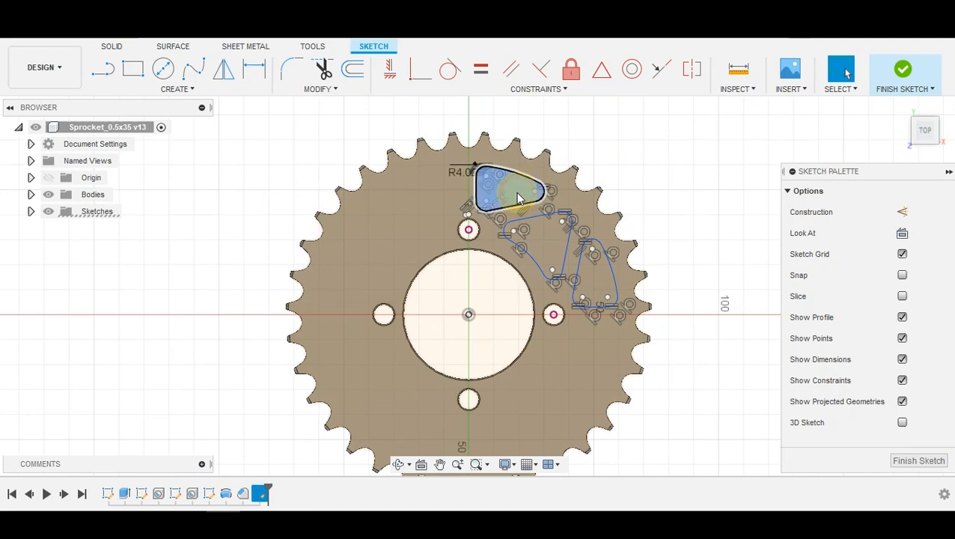
shift+click(544, 227)
shift+click(588, 269)
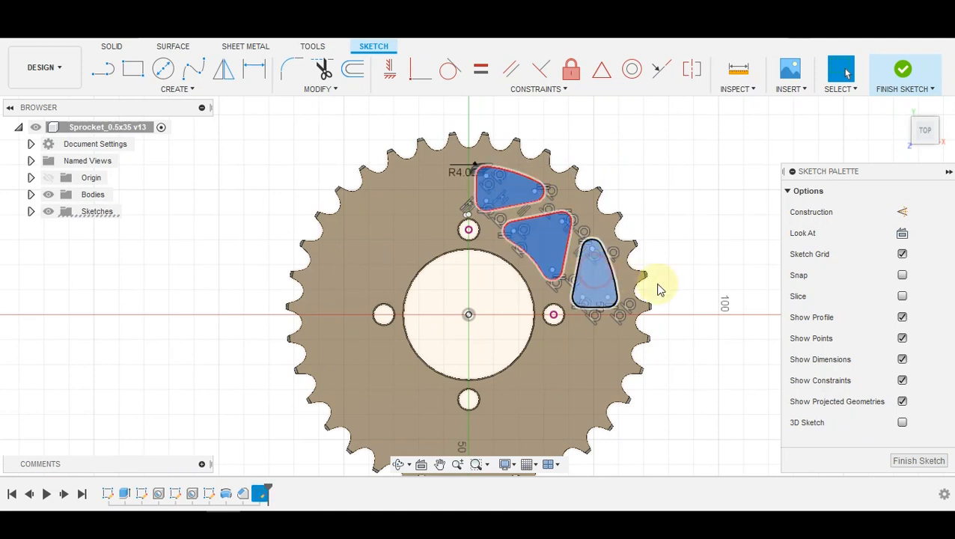
mouse_move(692, 382)
middle_down()
mouse_move(687, 344)
mouse_move(651, 341)
middle_up()
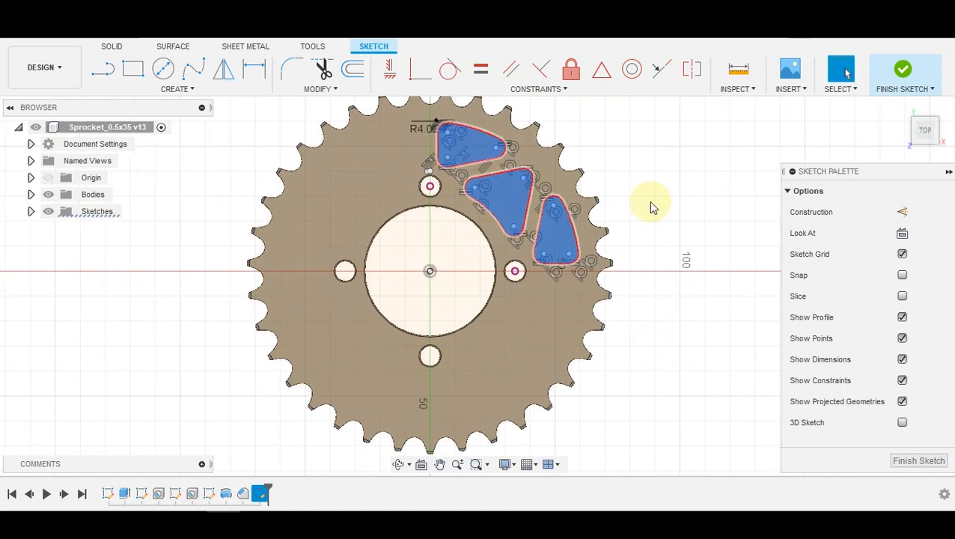
Start a circular sketch pattern and pick all six curves of the upper cutout profile as its objects
click(178, 91)
click(134, 316)
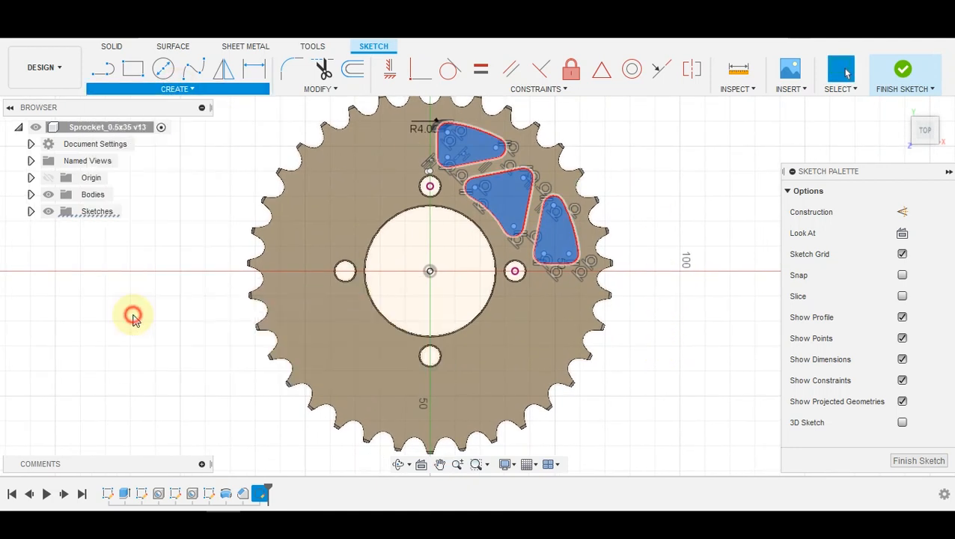
scroll(526, 126, up, 3)
scroll(569, 135, up, 3)
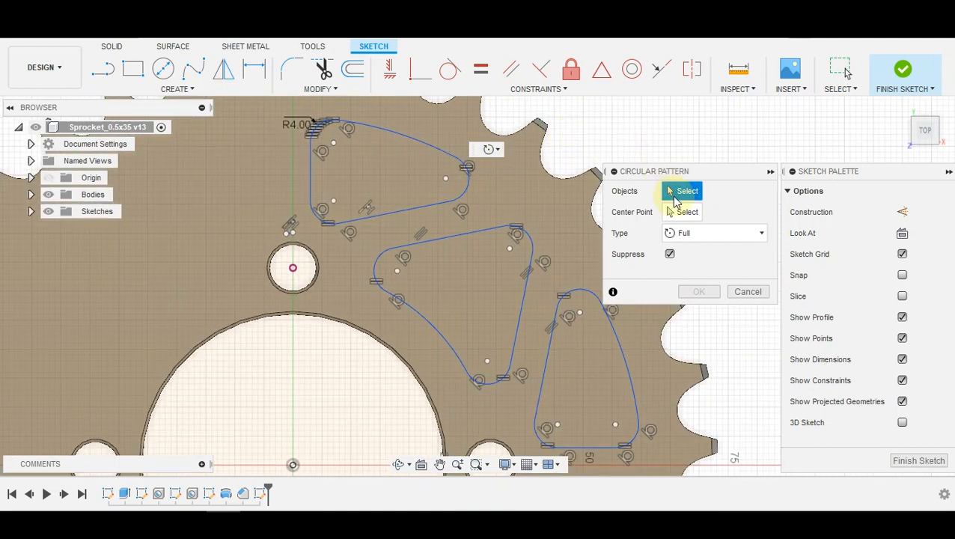
click(414, 143)
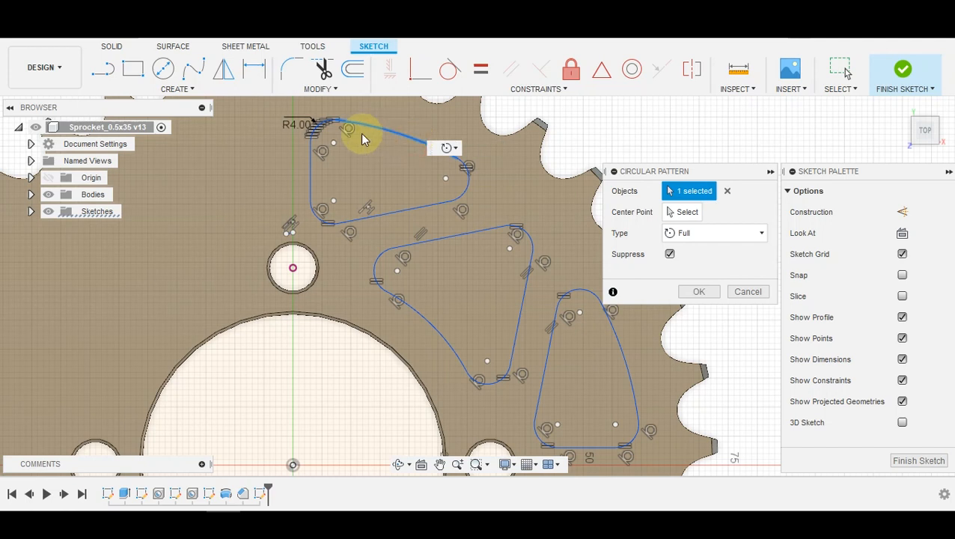
click(321, 123)
click(313, 168)
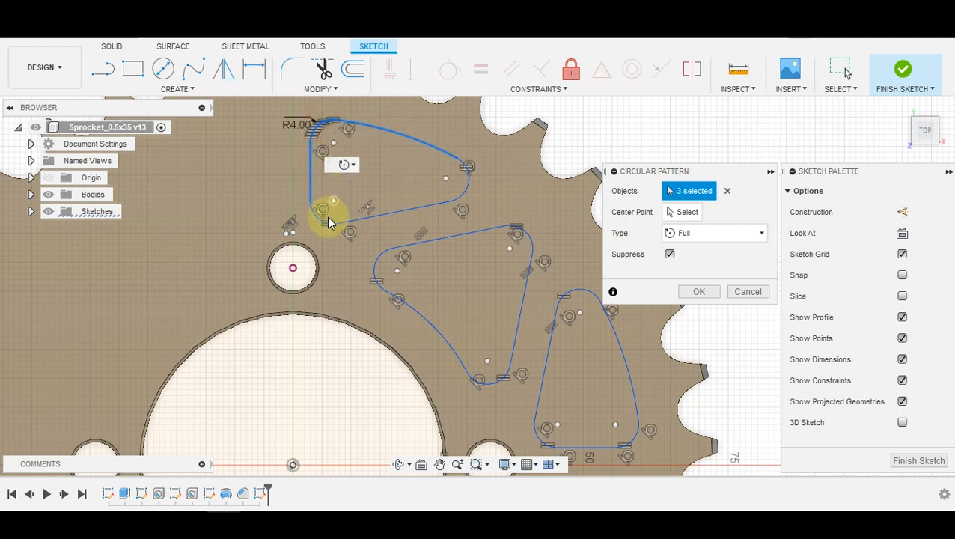
click(324, 222)
click(379, 216)
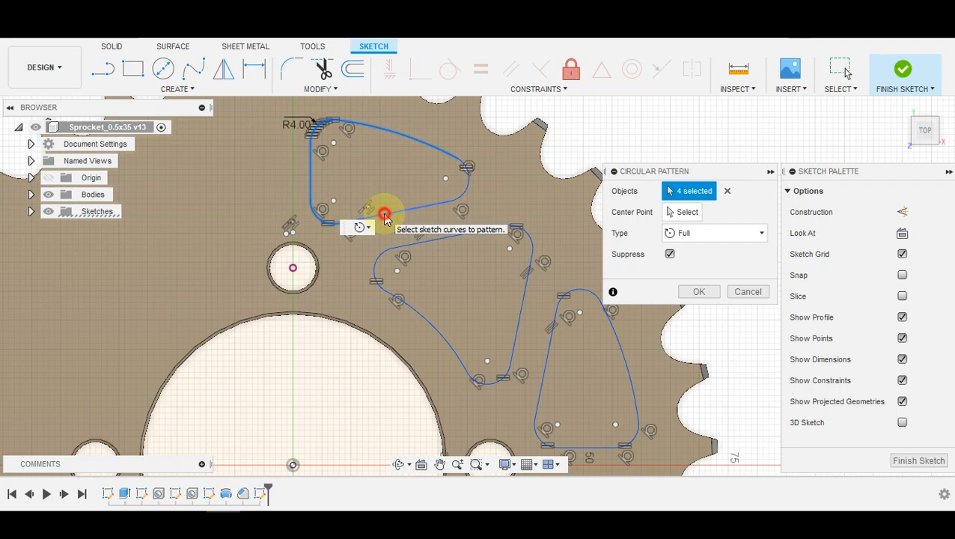
click(467, 187)
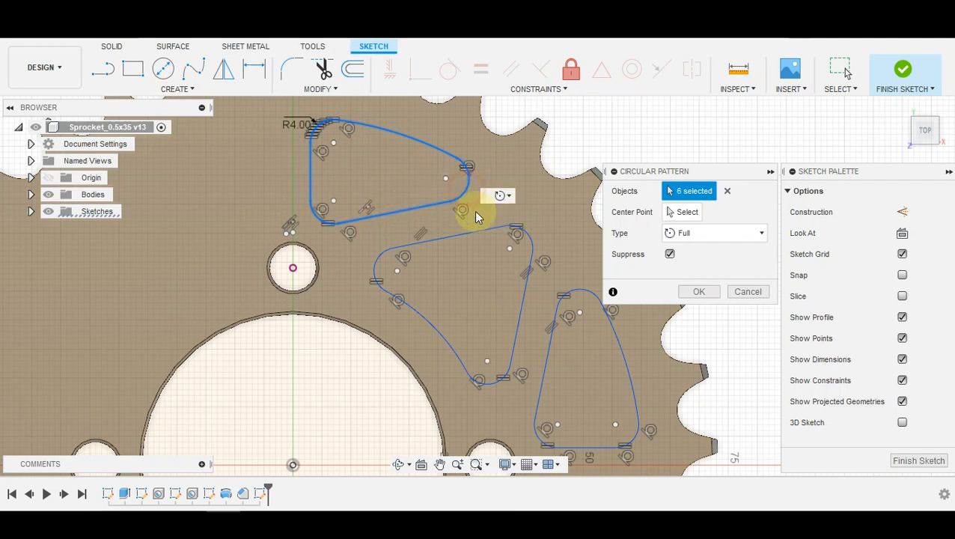
Add all six curves of the middle cutout profile to the circular pattern's objects
click(474, 233)
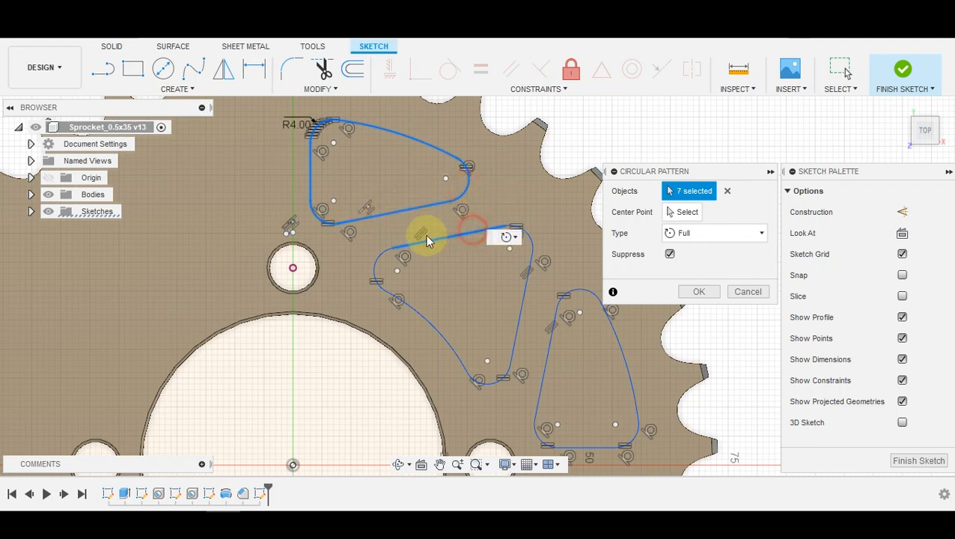
click(377, 264)
click(414, 309)
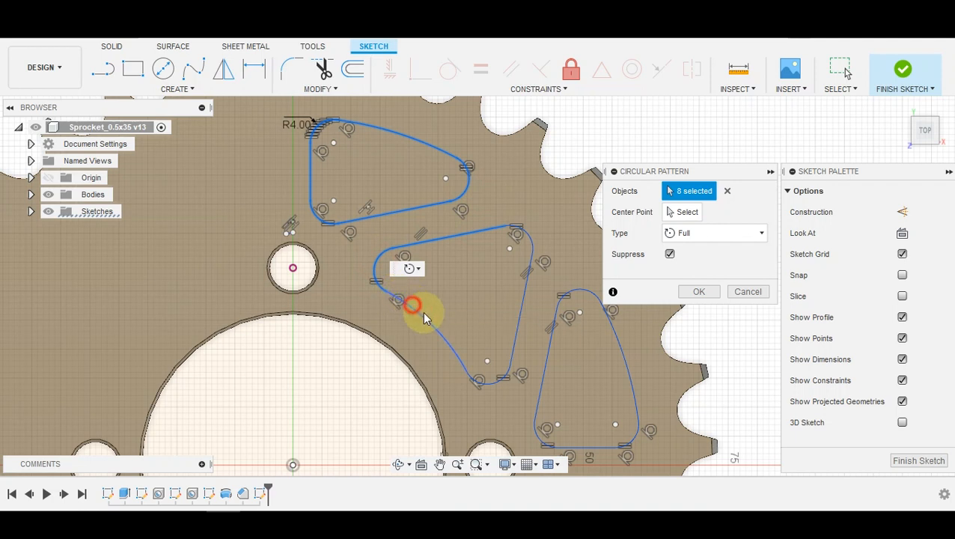
click(493, 383)
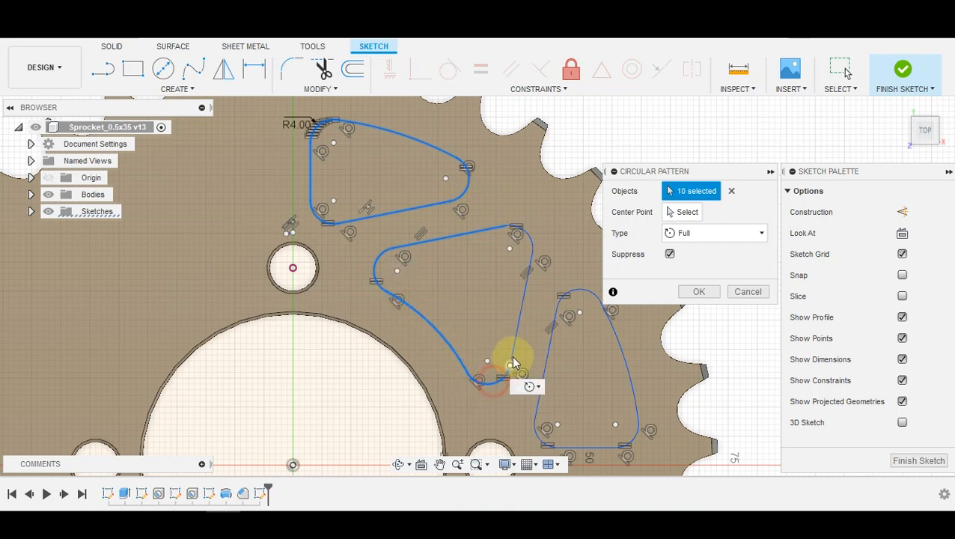
click(515, 355)
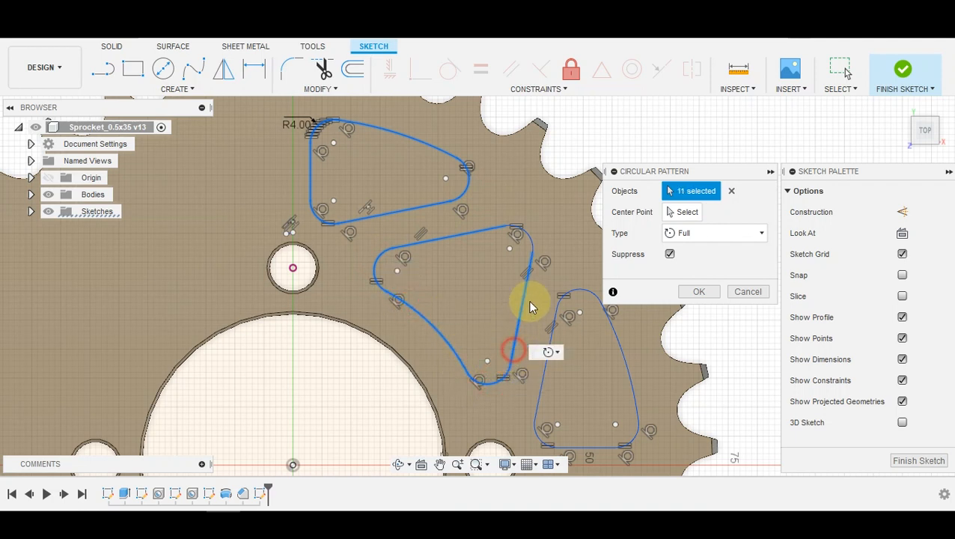
click(533, 246)
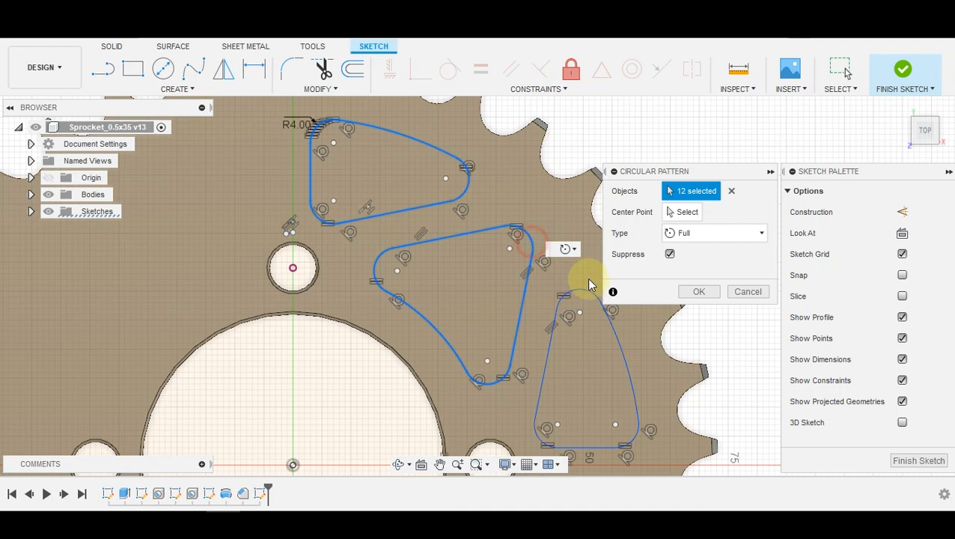
Add all six curves of the right-hand cutout profile to the circular pattern's objects
click(551, 336)
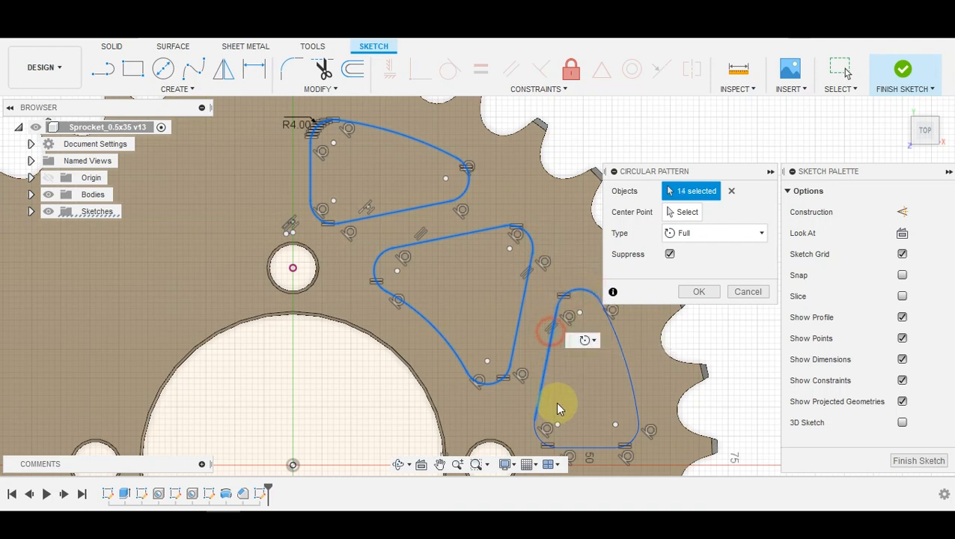
click(539, 437)
click(599, 448)
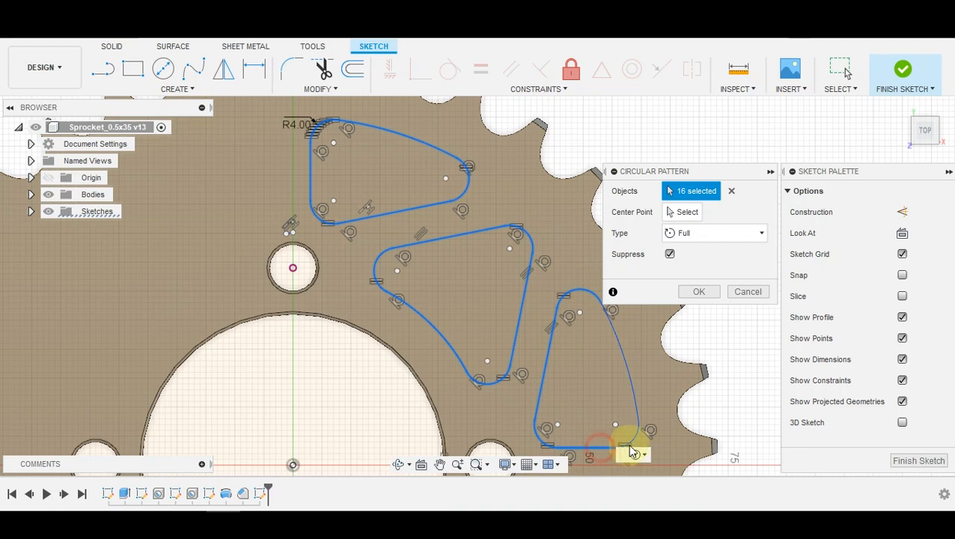
click(637, 420)
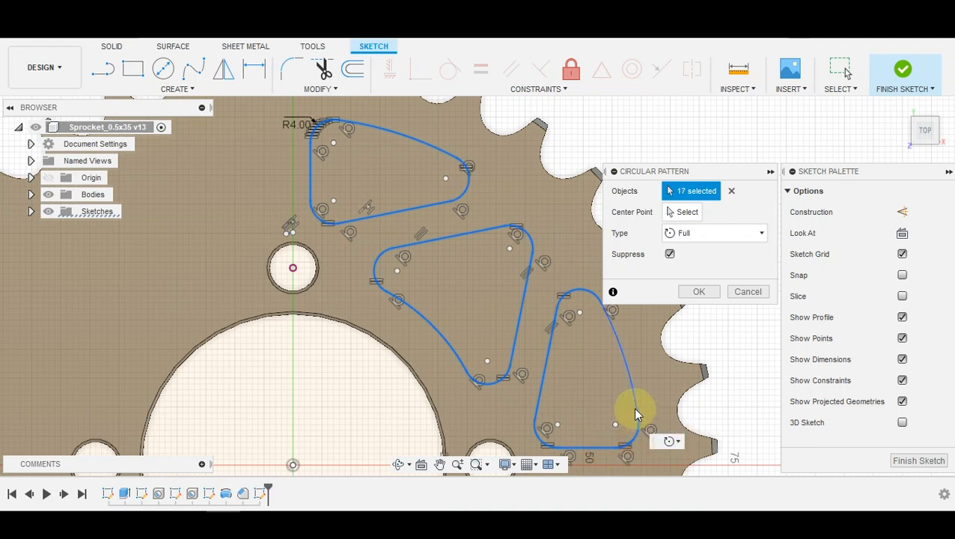
click(584, 298)
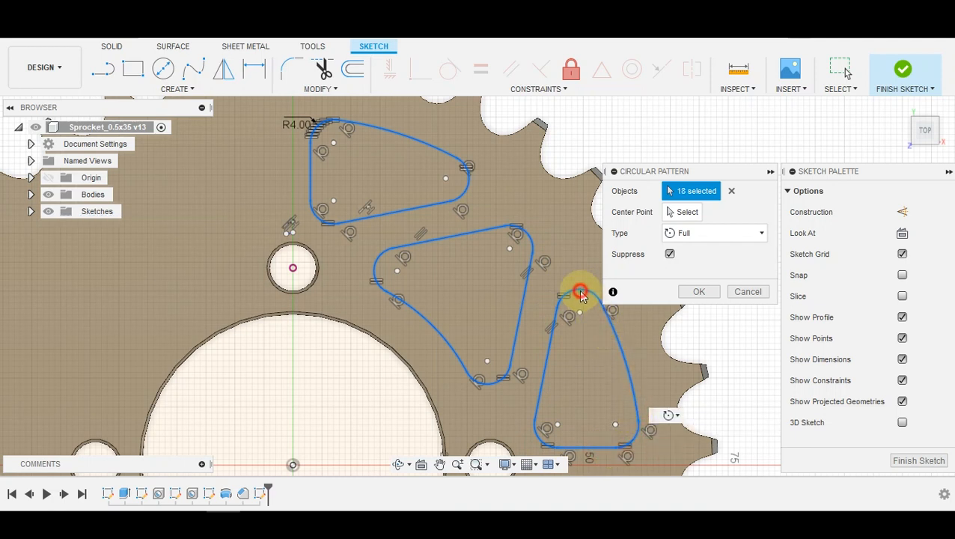
click(581, 295)
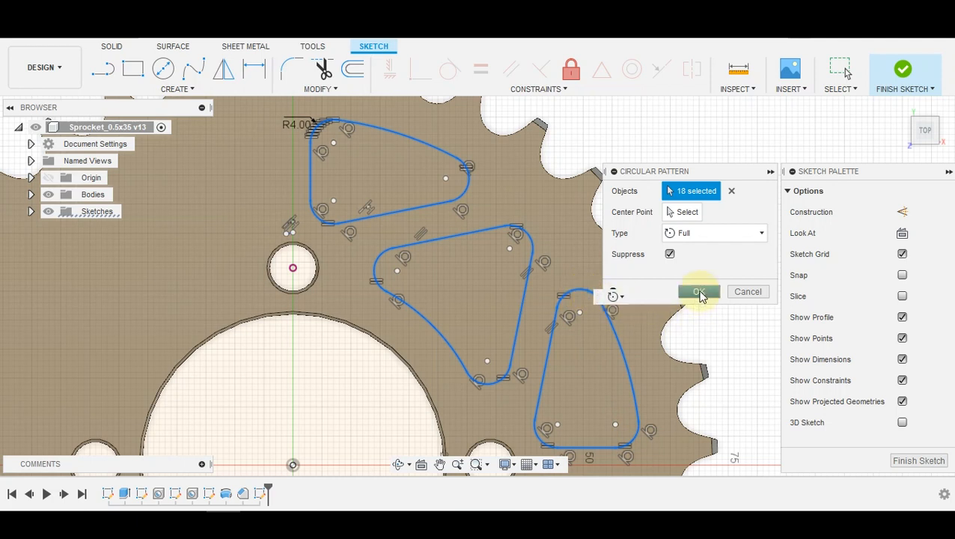
Pattern the three profiles fully around the sprocket's centre point with a quantity of 4 and finish the sketch
click(687, 212)
scroll(536, 307, down, 1)
scroll(497, 321, down, 2)
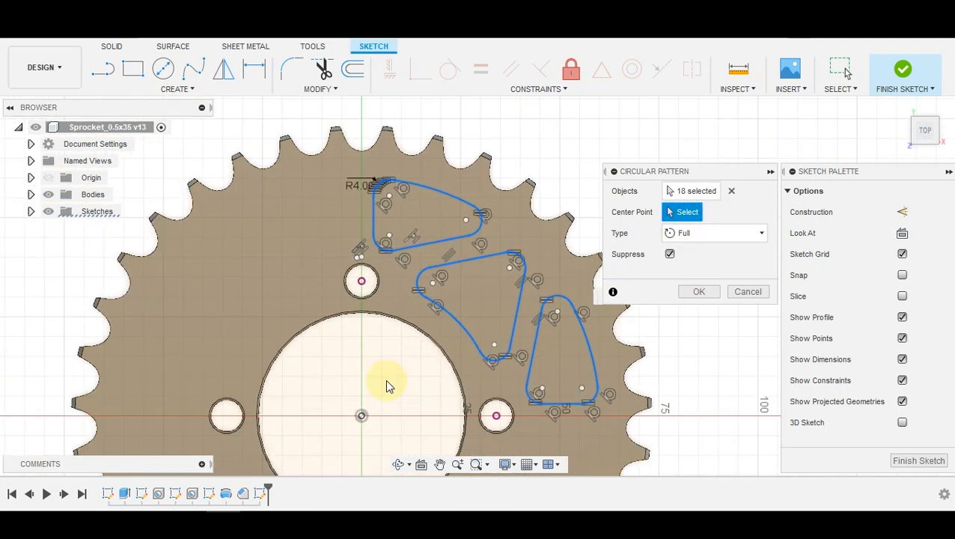
click(360, 417)
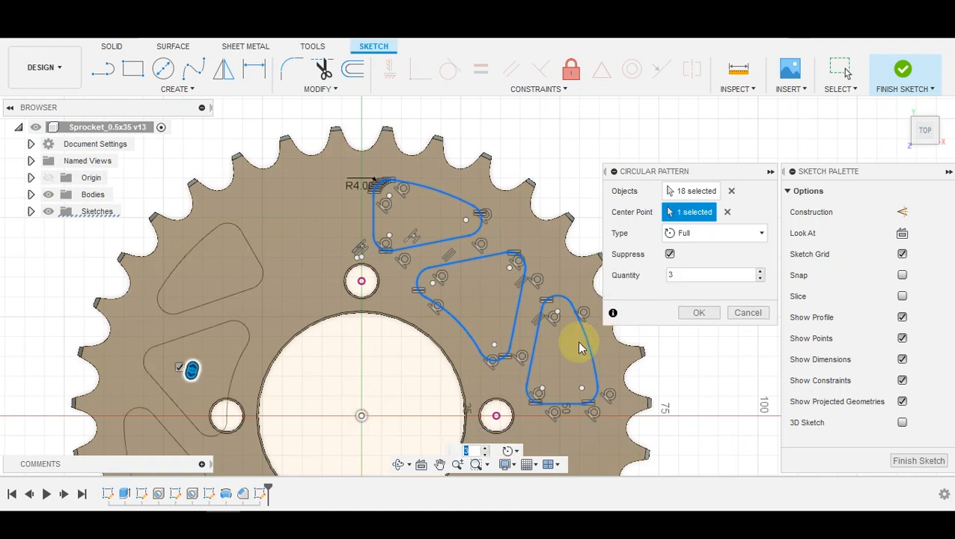
click(760, 273)
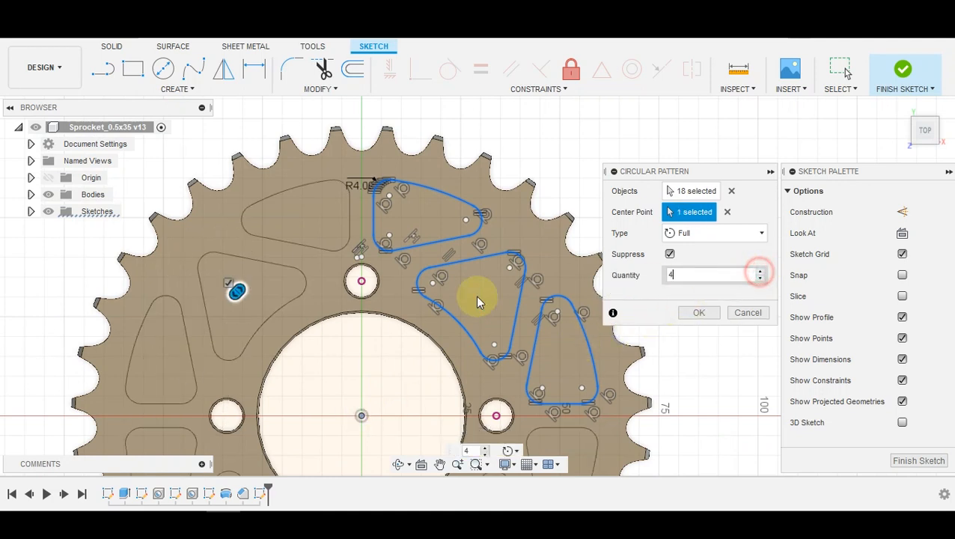
scroll(362, 313, down, 3)
mouse_move(362, 341)
middle_down()
mouse_move(389, 269)
mouse_move(416, 248)
middle_up()
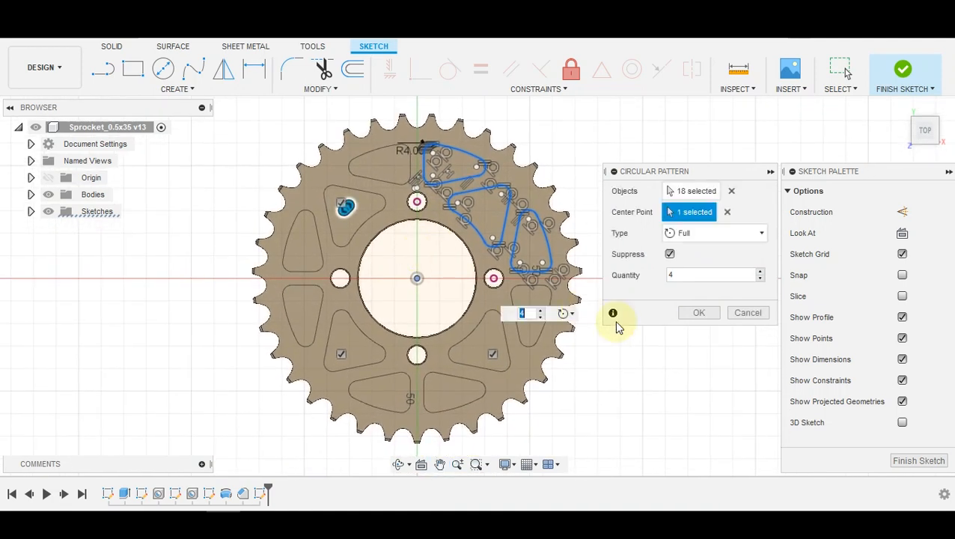
click(696, 315)
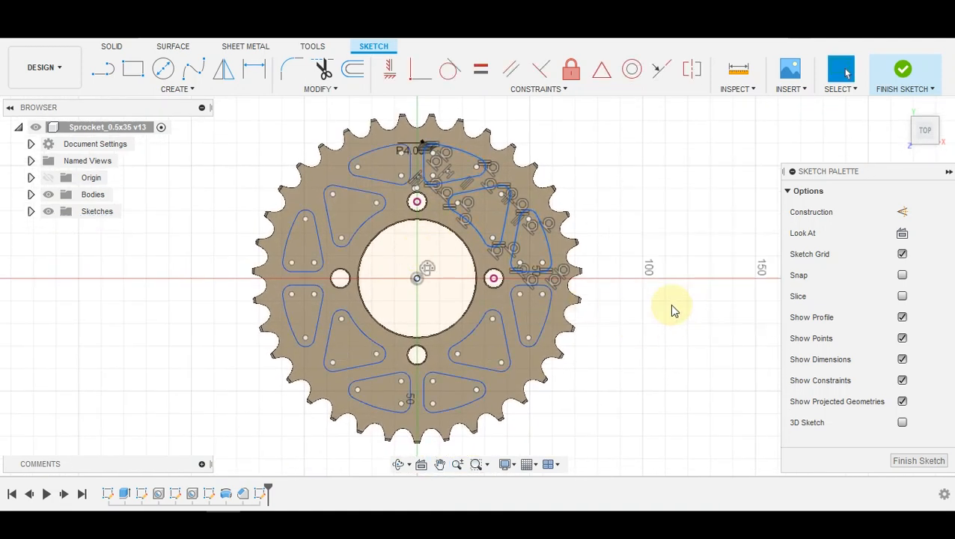
click(911, 462)
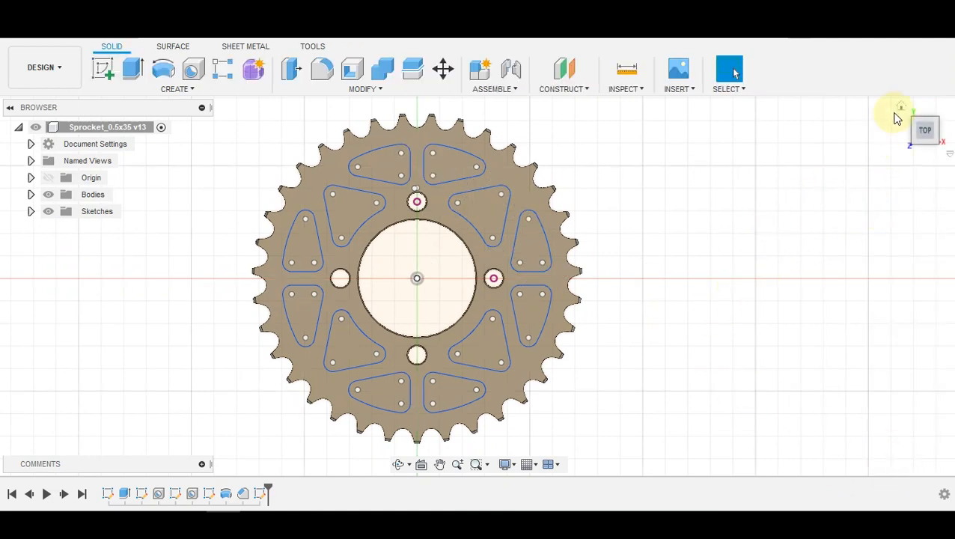
Start an Extrude and select all twelve rounded cutout profiles on the sprocket face
click(903, 108)
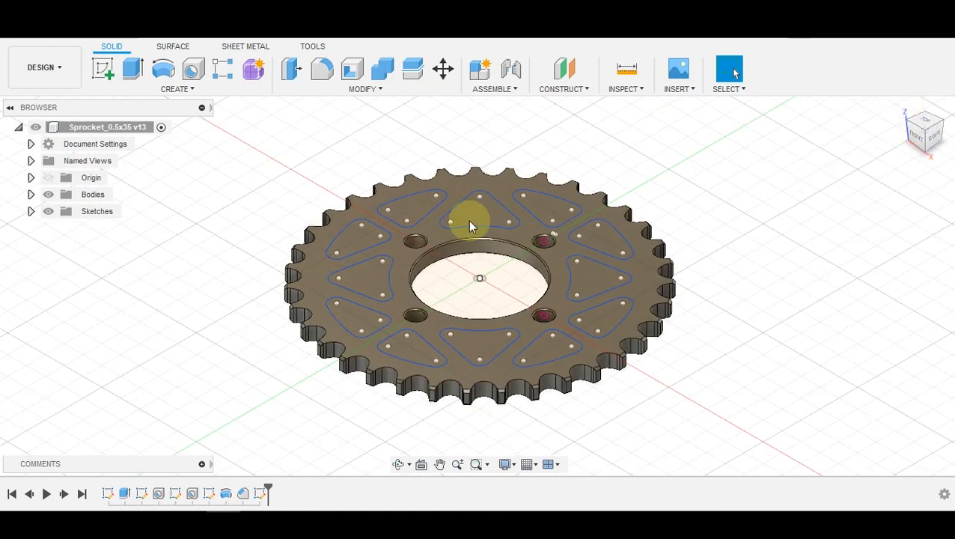
click(135, 69)
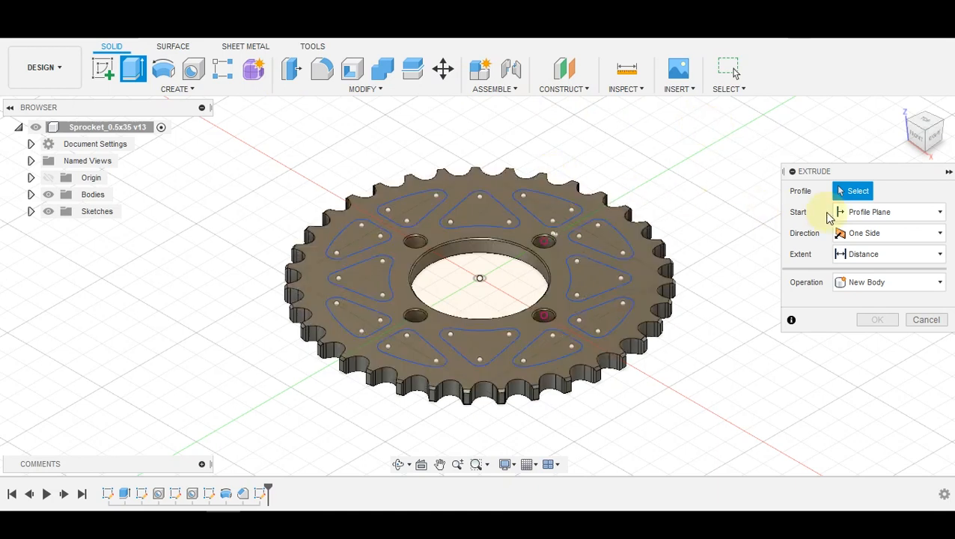
click(543, 206)
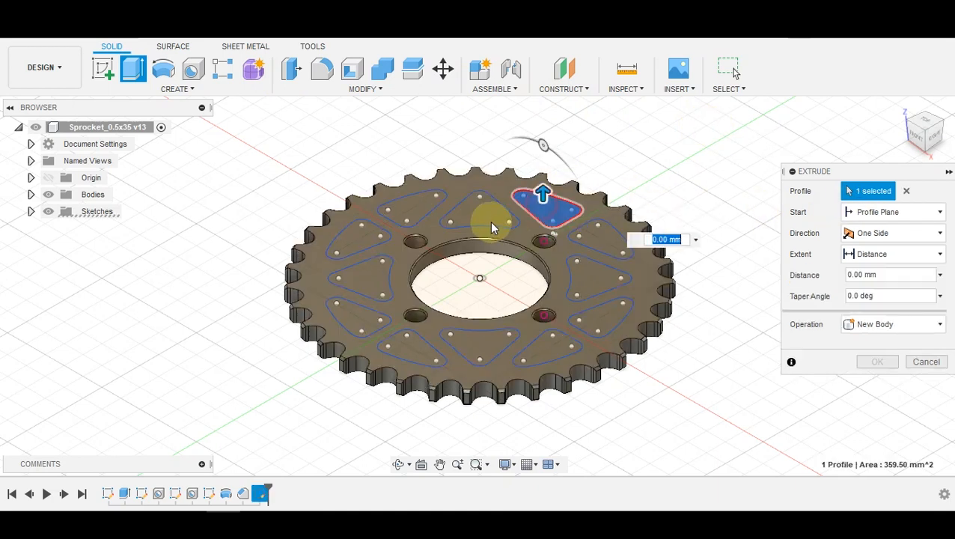
click(485, 224)
click(409, 203)
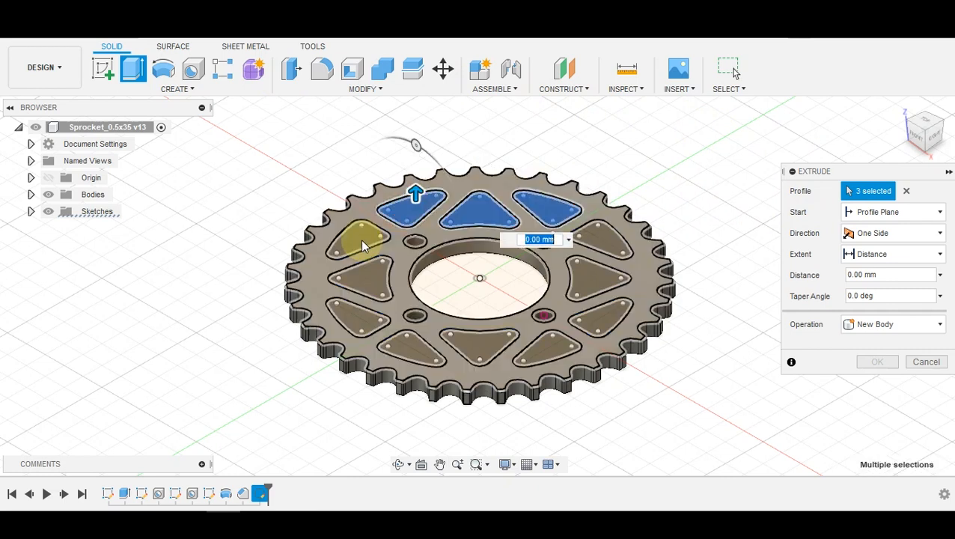
click(363, 251)
click(363, 277)
click(352, 320)
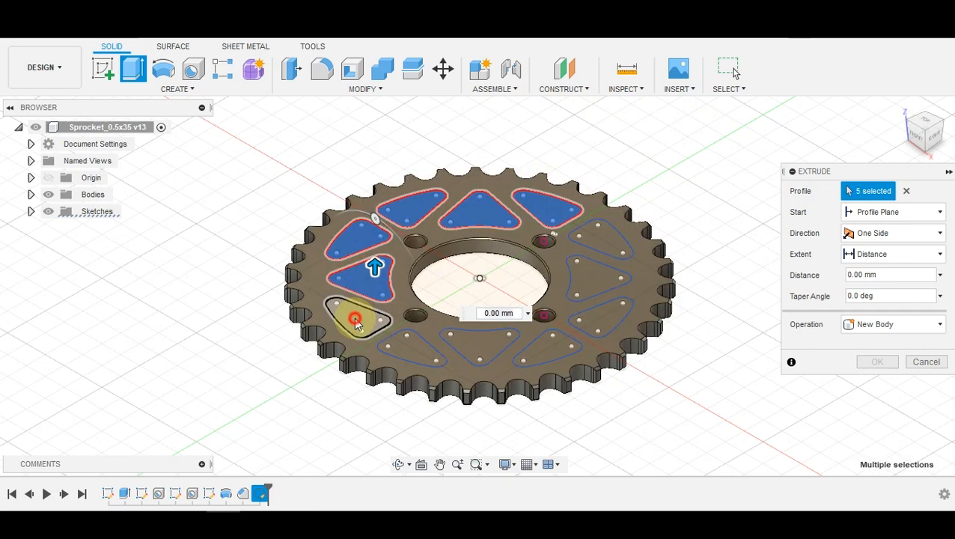
click(409, 346)
click(476, 341)
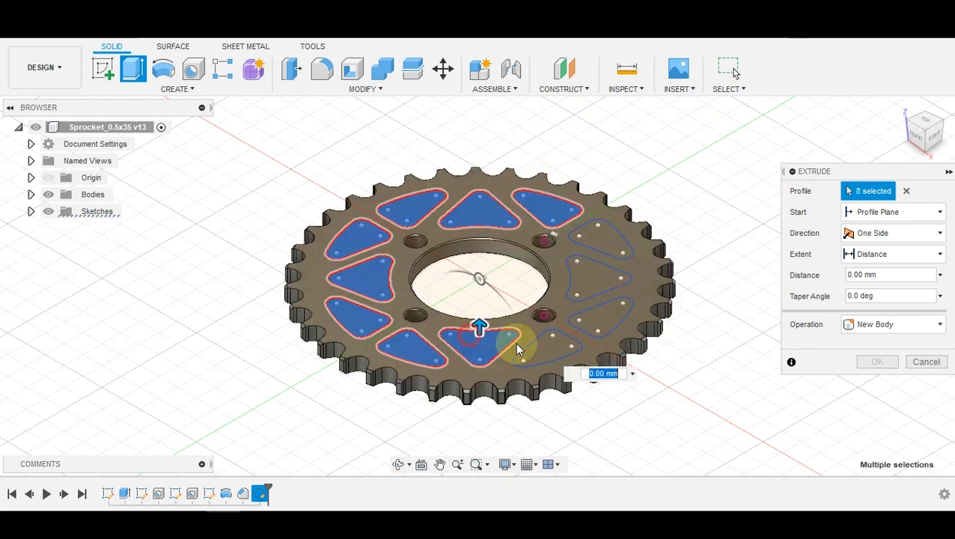
click(558, 357)
click(606, 326)
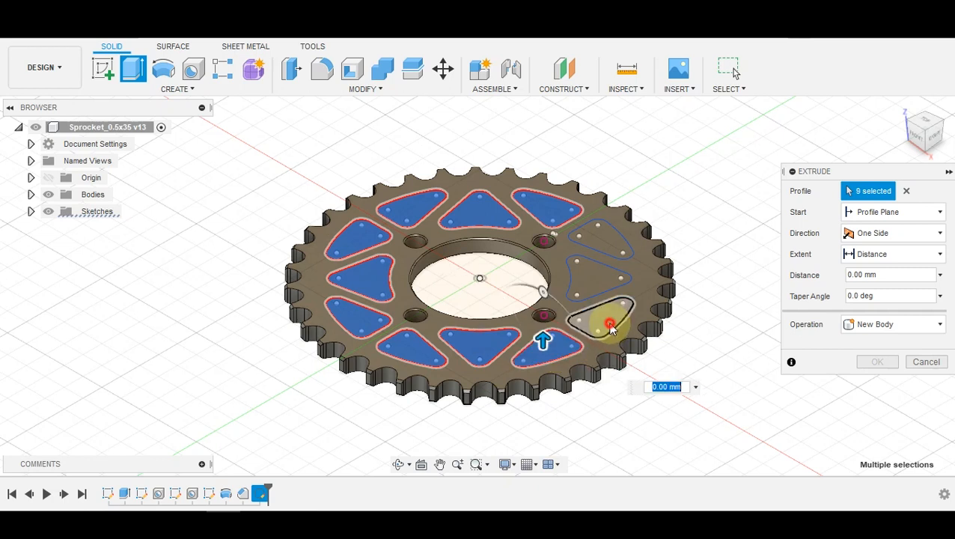
click(602, 274)
click(597, 238)
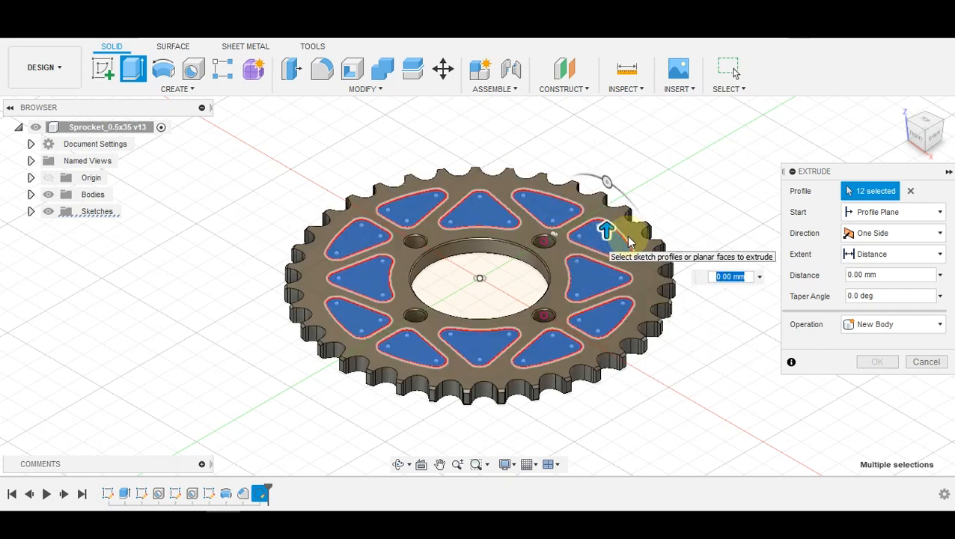
Cut the twelve selected profiles through the sprocket, using the Cut operation with the extent set to All
click(915, 324)
click(902, 360)
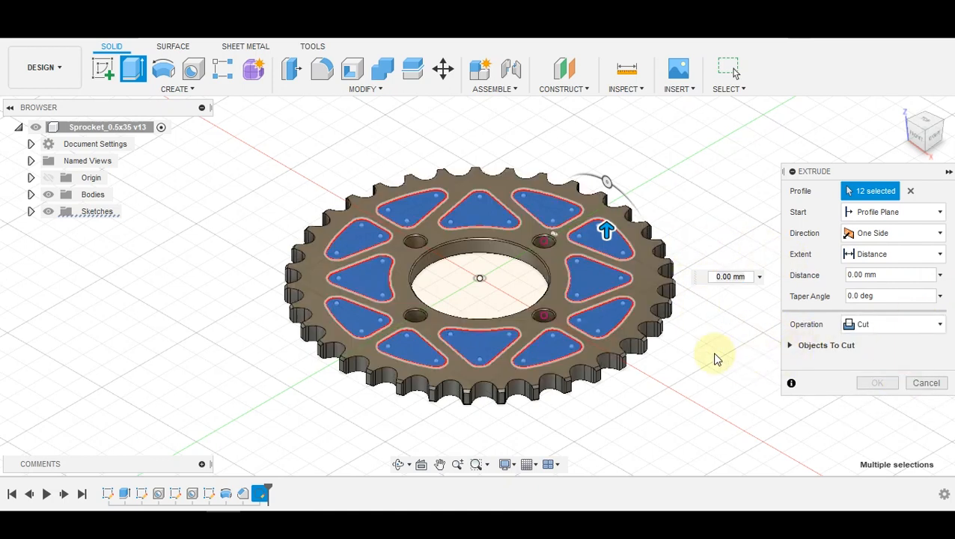
click(896, 257)
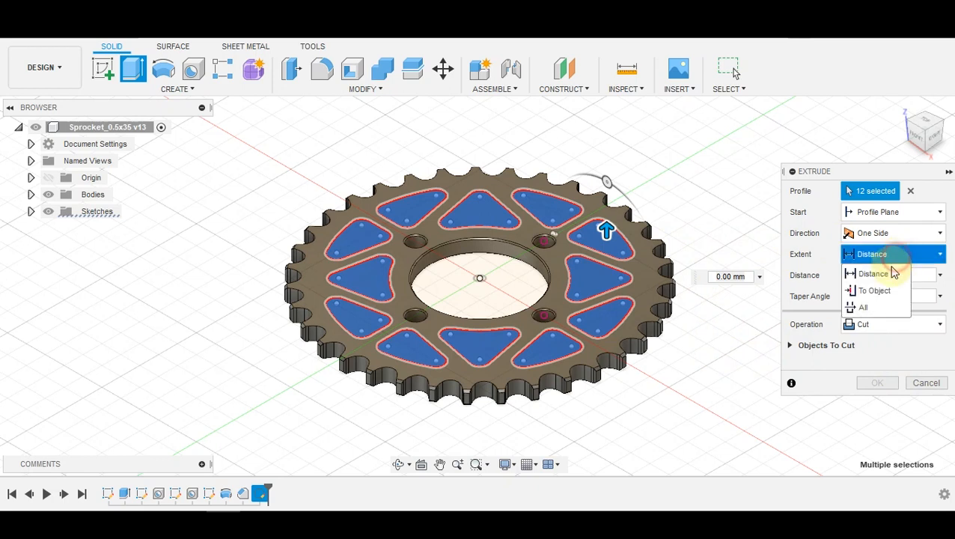
click(886, 309)
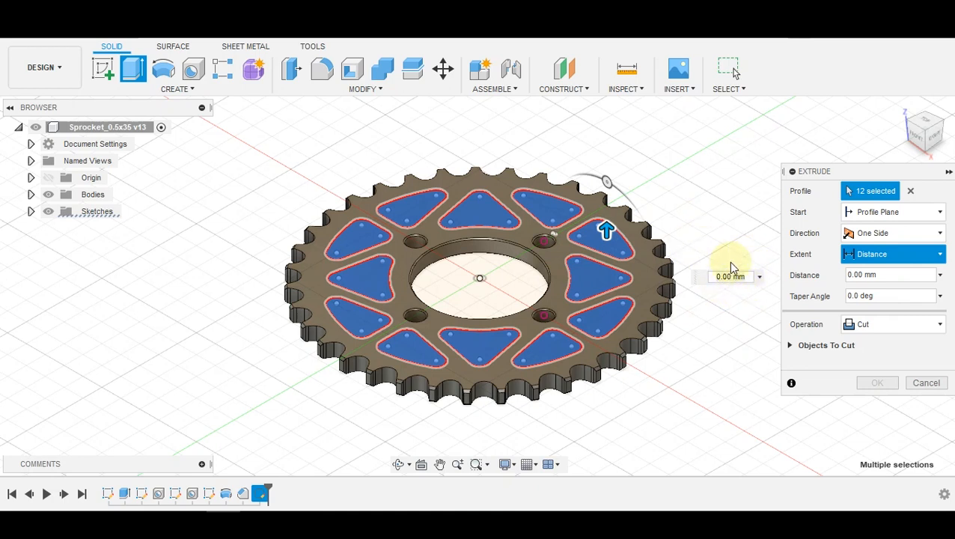
click(897, 254)
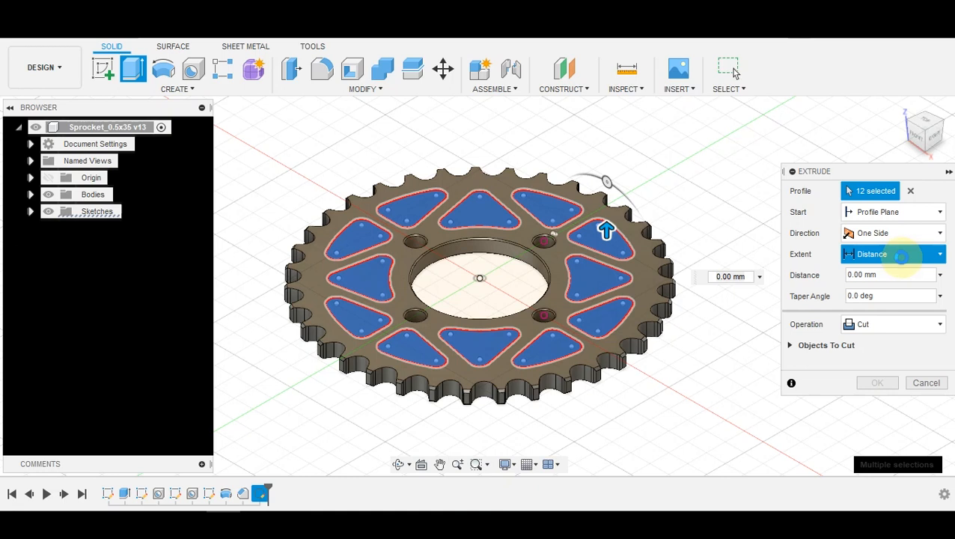
click(904, 262)
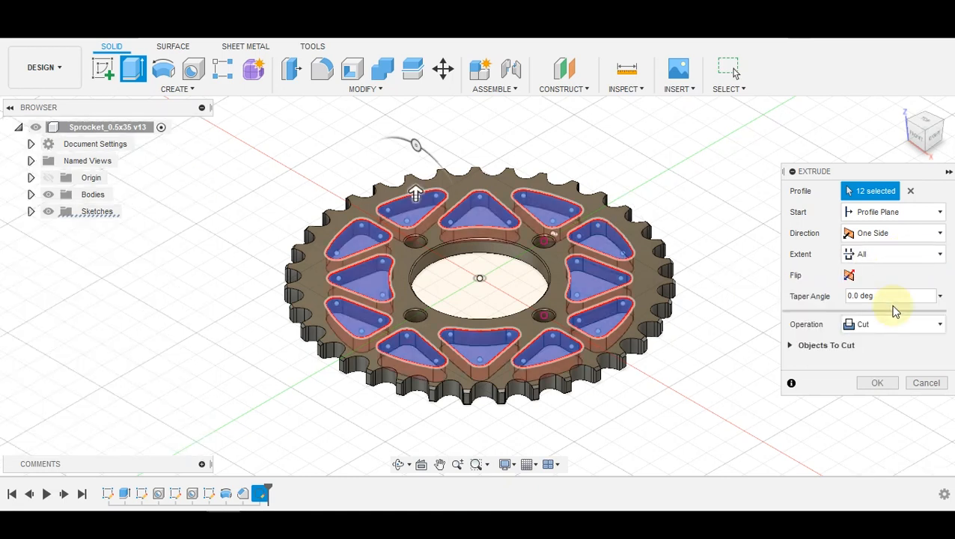
click(877, 382)
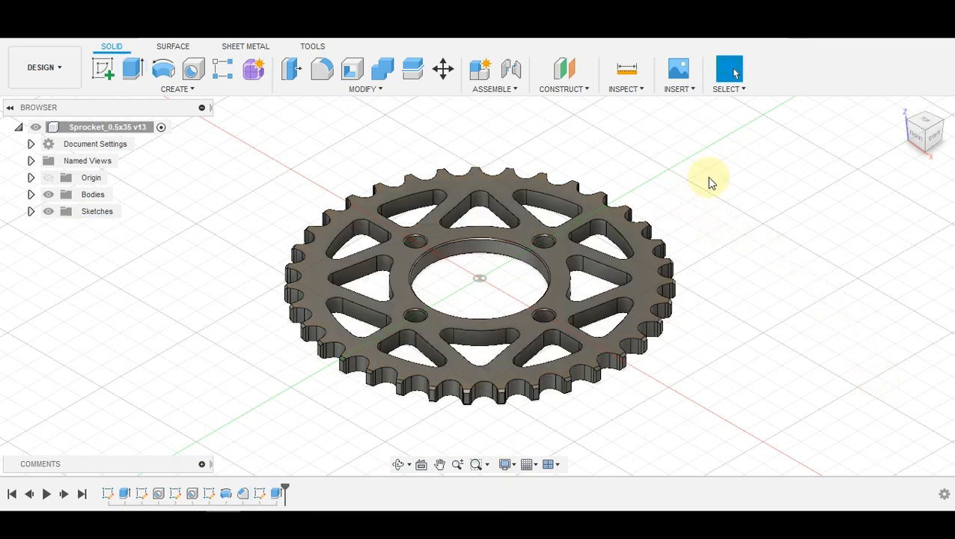
shift+middle_drag(710, 170, 687, 181)
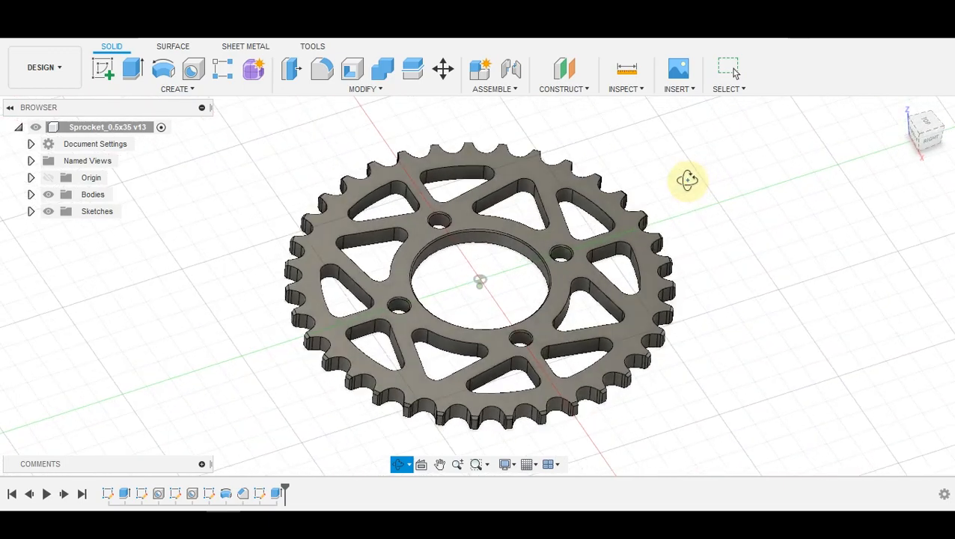